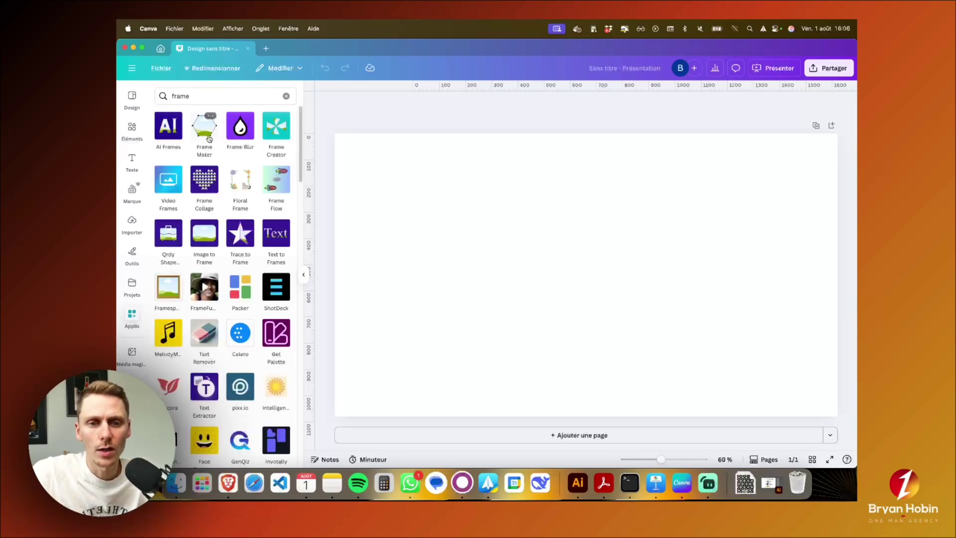
Open the Image to Frame app.
click(208, 243)
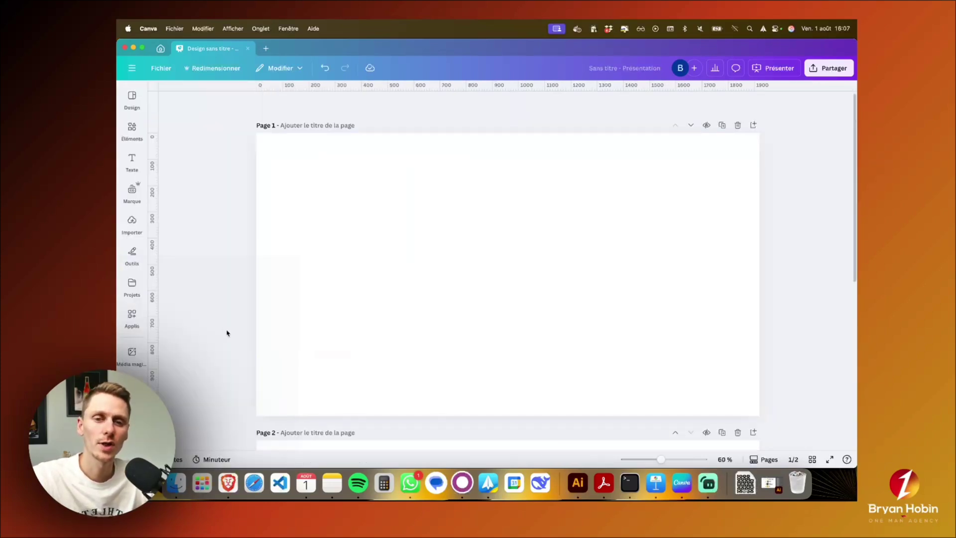
Add the uploaded black cube-pattern image to page 1 and move it to the page's left half.
click(133, 223)
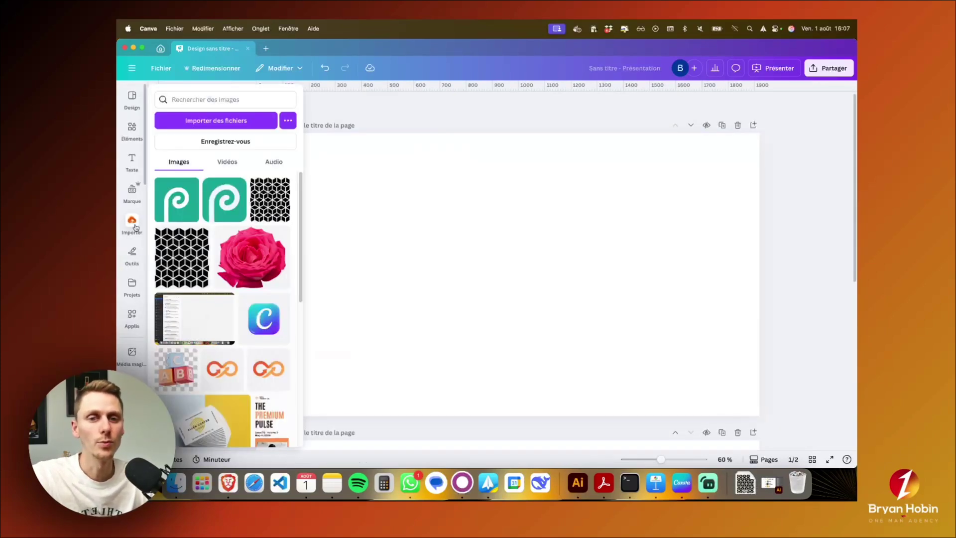
click(174, 255)
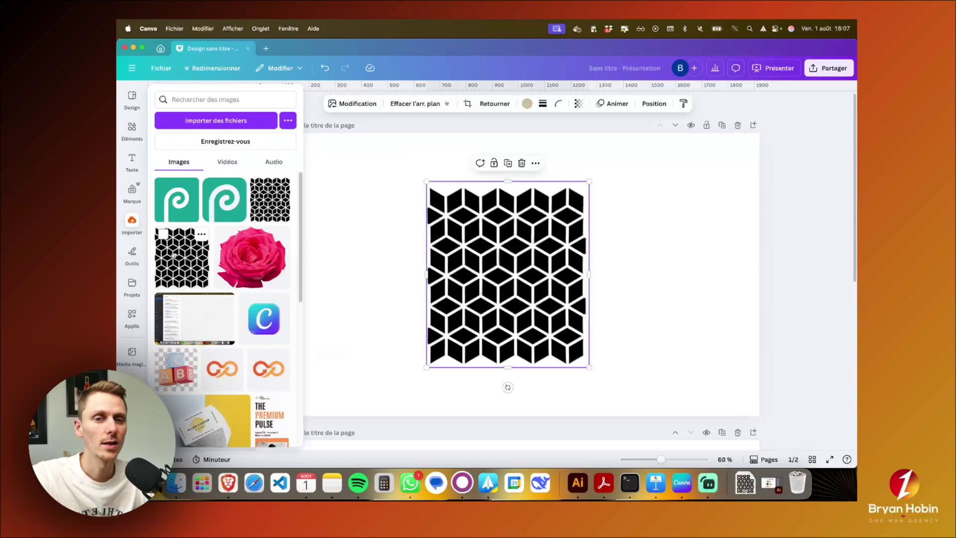
drag(484, 259, 329, 239)
click(473, 264)
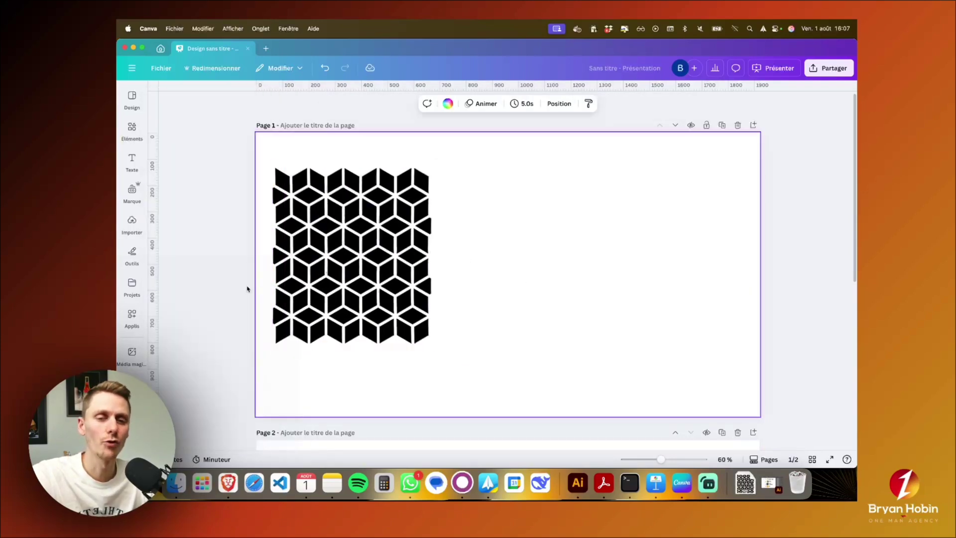
Insert the existing complexe.pdf design from the projects onto page 2.
click(132, 285)
click(132, 223)
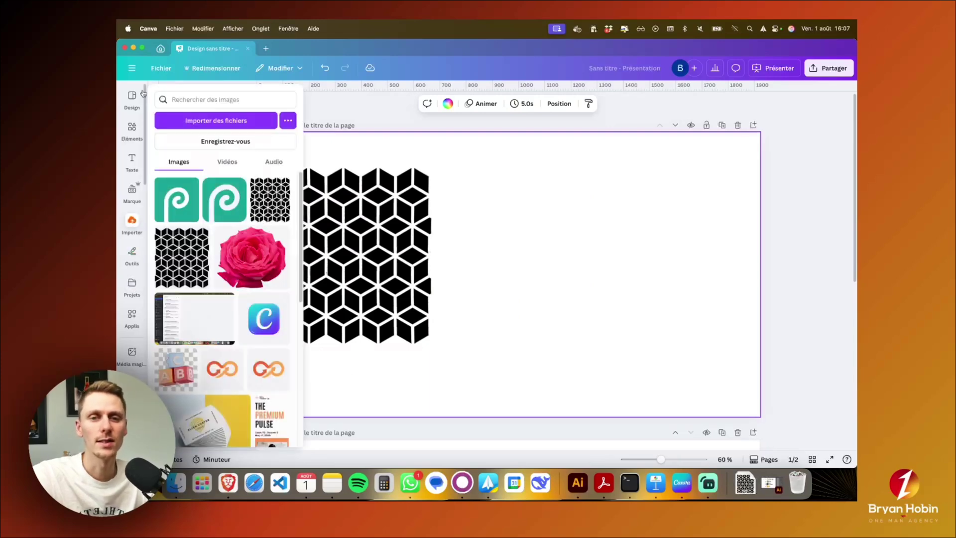
click(132, 128)
click(133, 191)
click(132, 288)
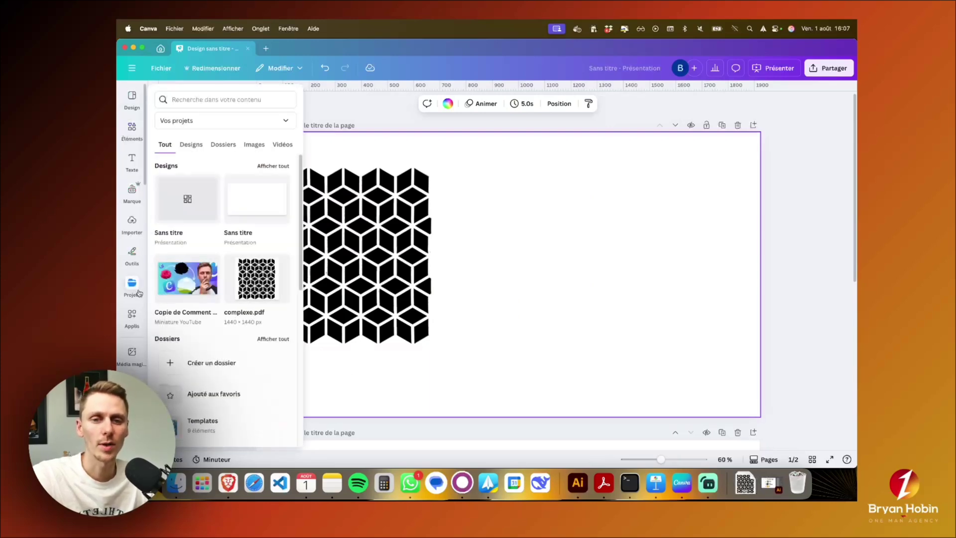
click(132, 288)
scroll(467, 307, down, 5)
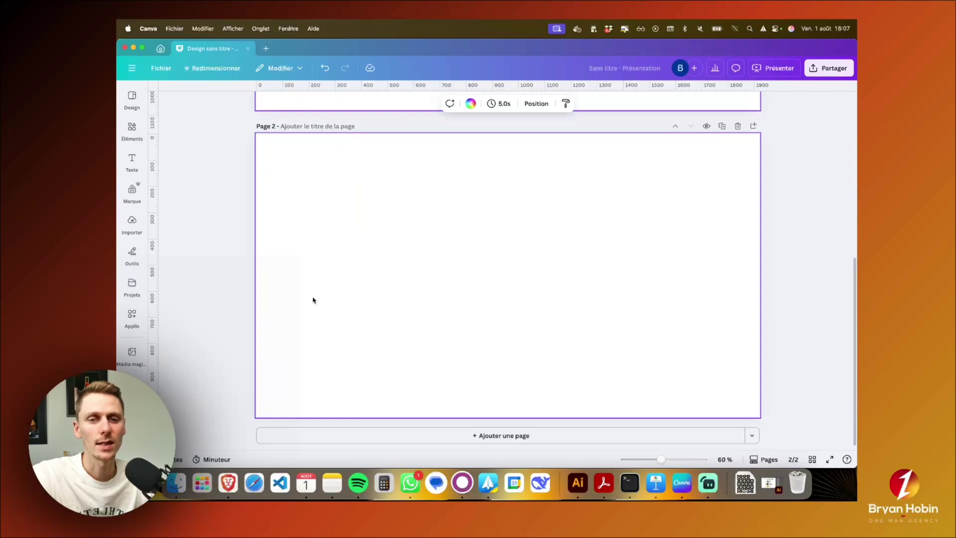
click(132, 287)
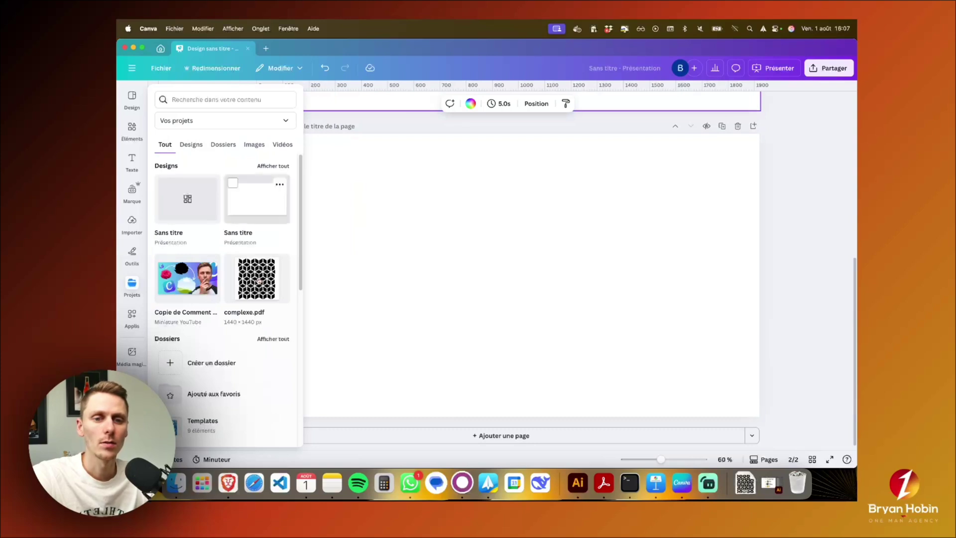
drag(259, 282, 410, 284)
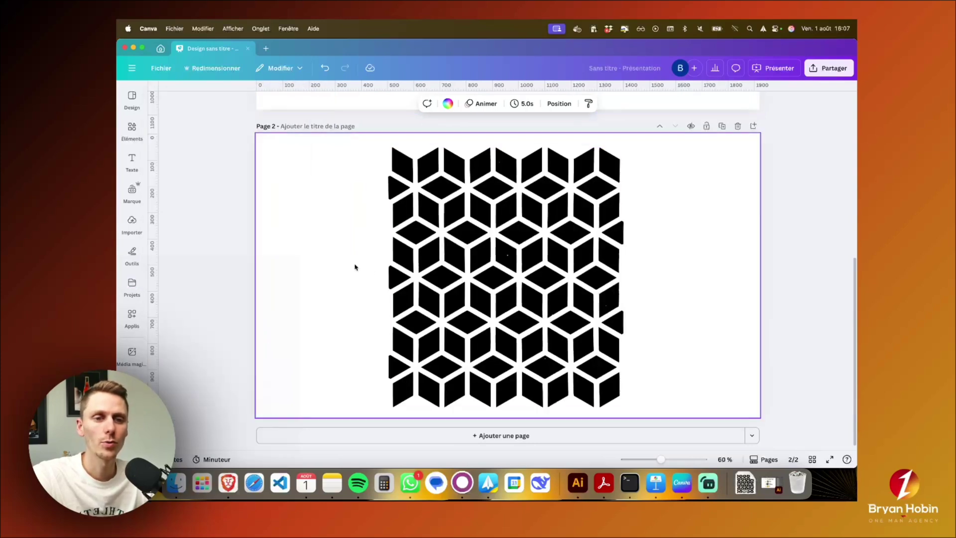
Clear the black fill from the cube-pattern frame on page 2 and place an uploaded image in it.
click(493, 272)
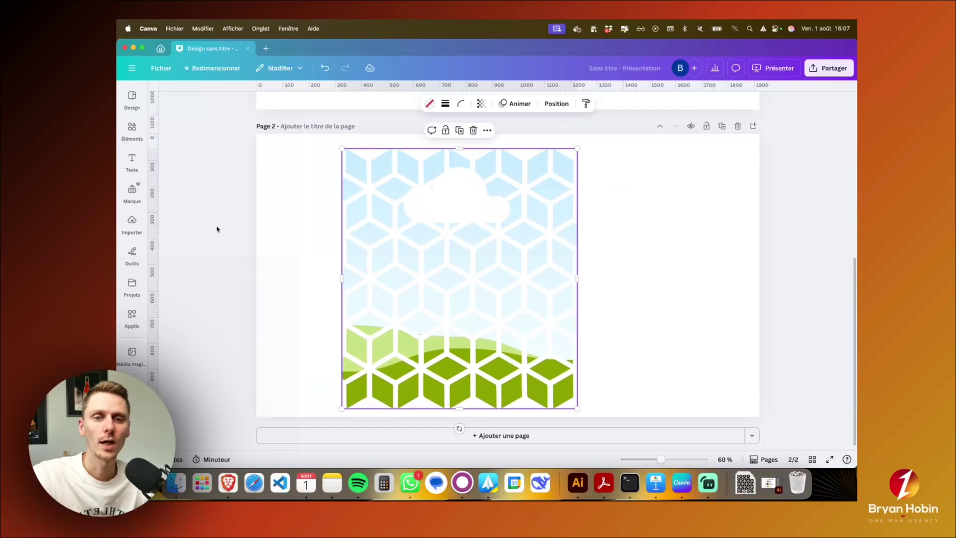
click(132, 221)
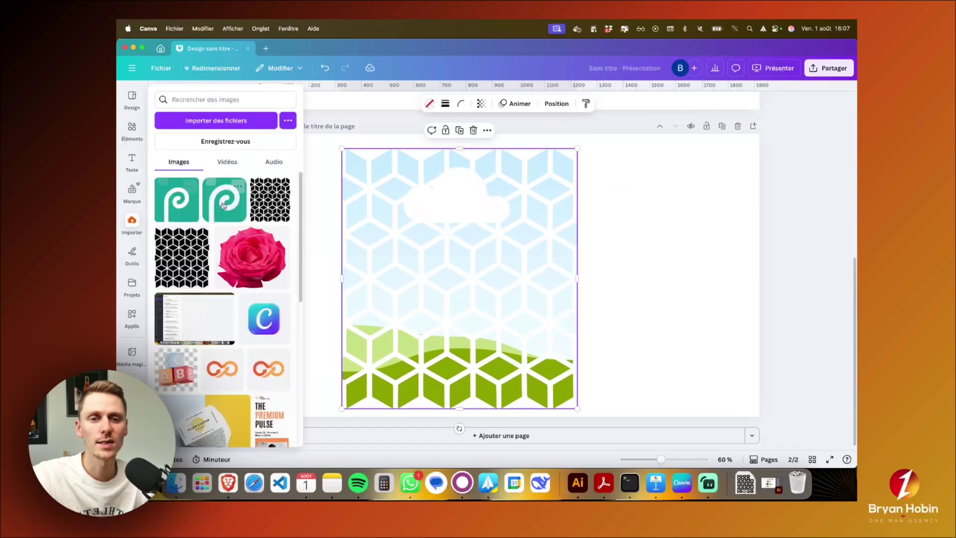
scroll(254, 305, down, 3)
drag(242, 309, 432, 284)
click(695, 280)
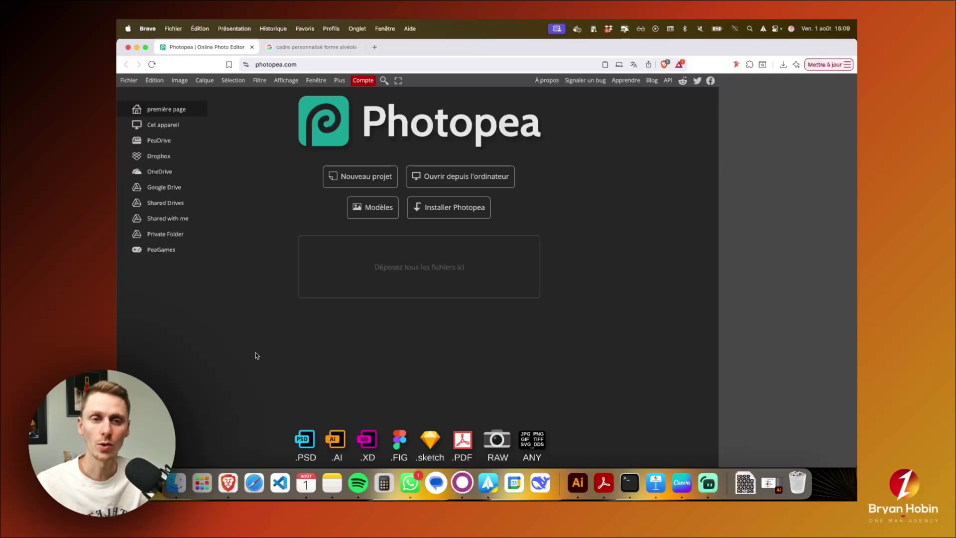
In Photopea, create a project named complexe from the Instagram preset, 1080 x 1080 px with a white background.
click(340, 175)
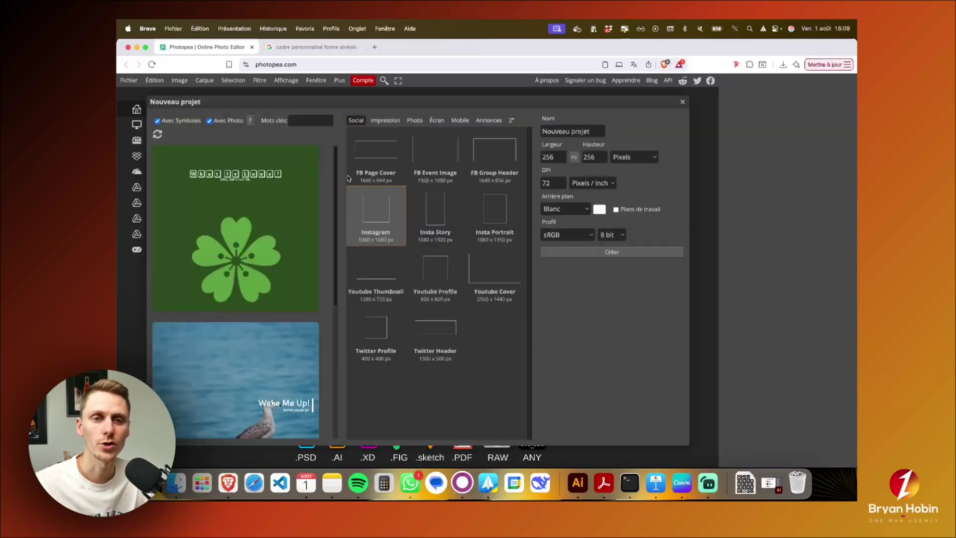
click(377, 217)
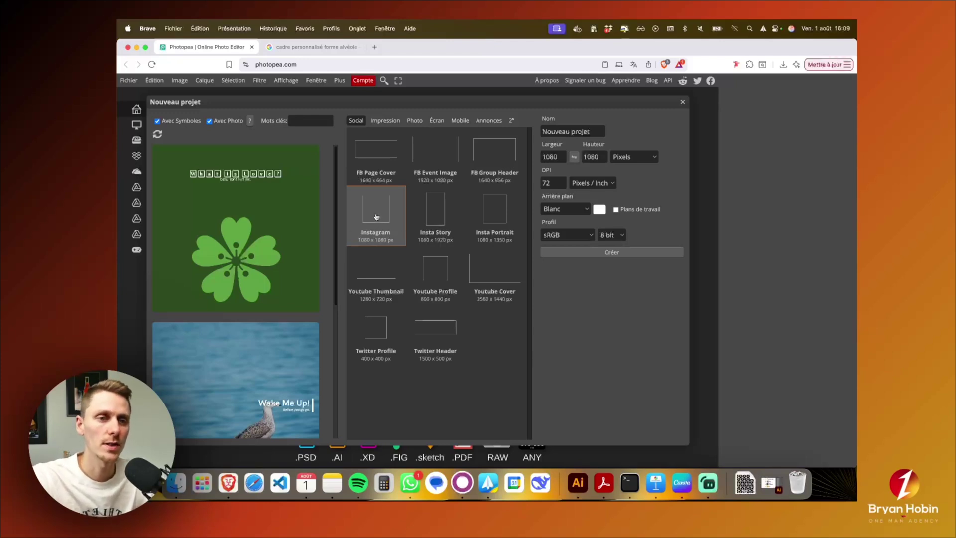
triple_click(563, 131)
text(complexe)
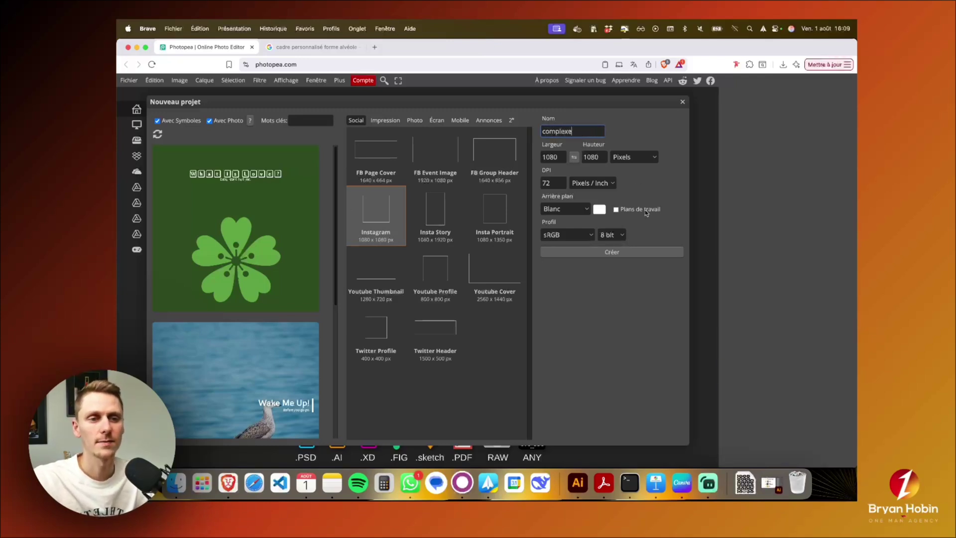
click(640, 252)
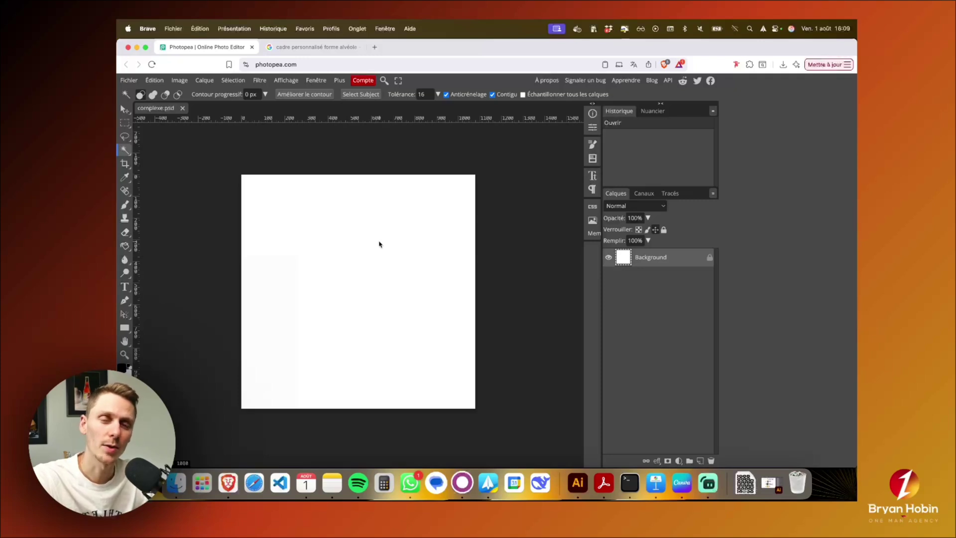
click(379, 244)
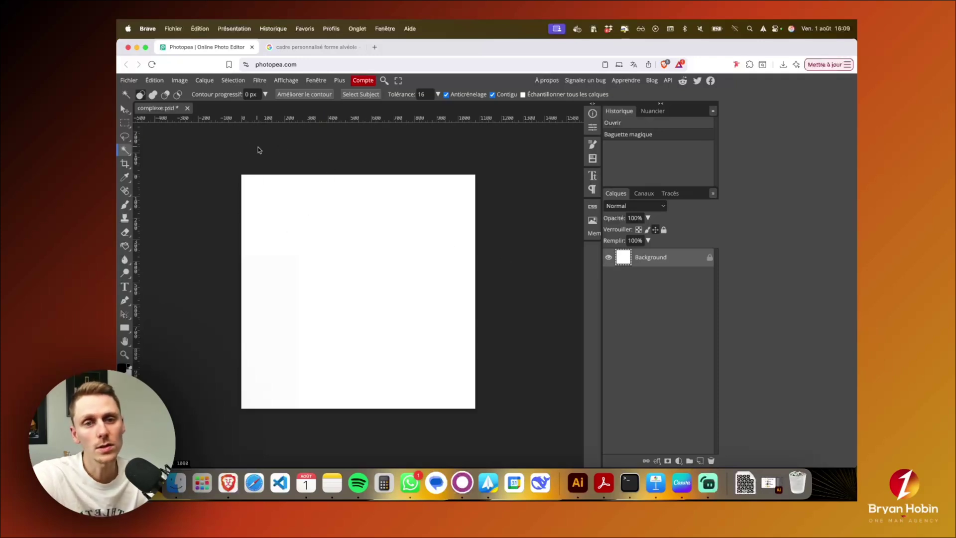
Copy the enlarged black cube-pattern image from the Google Images results and return to the complexe project in Photopea.
click(297, 48)
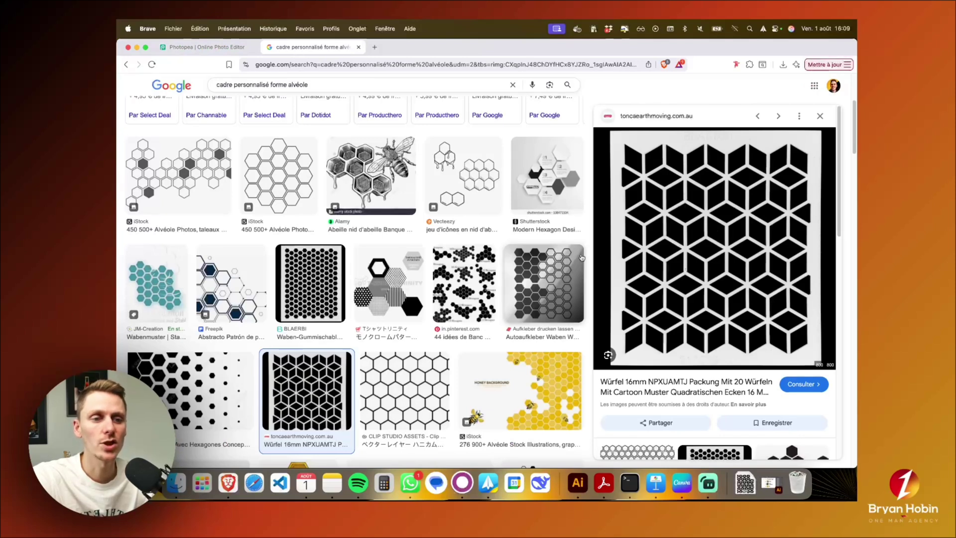
right_click(703, 226)
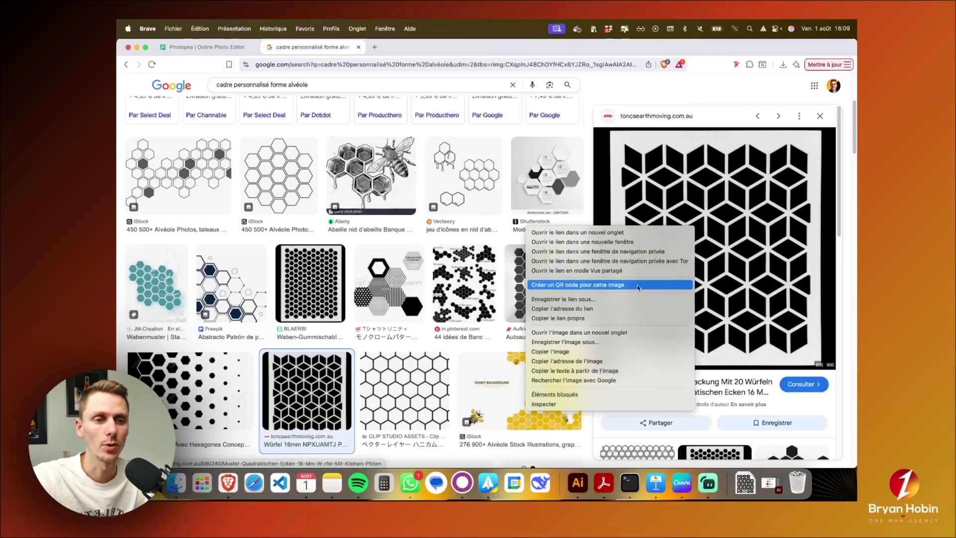
click(581, 352)
key(ctrl+shift+Tab)
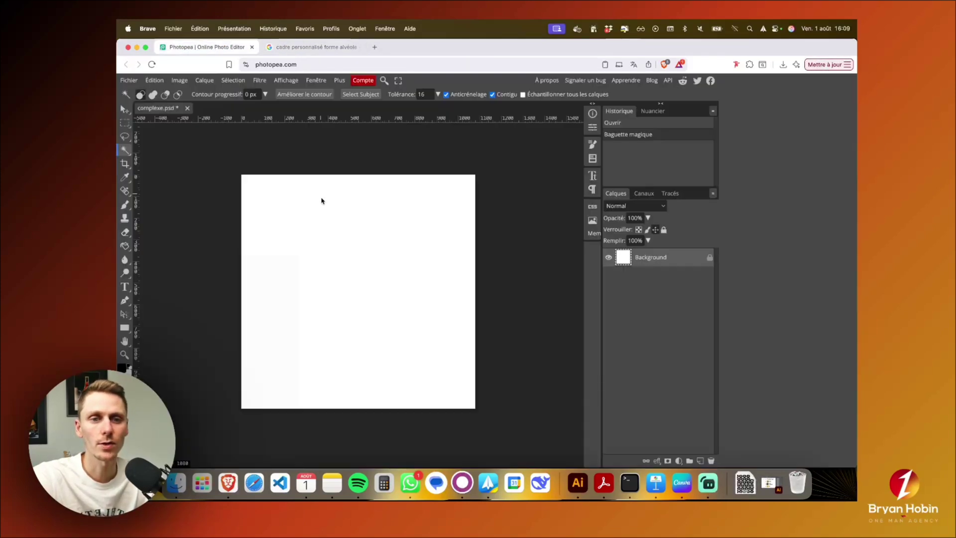
click(332, 242)
right_click(333, 259)
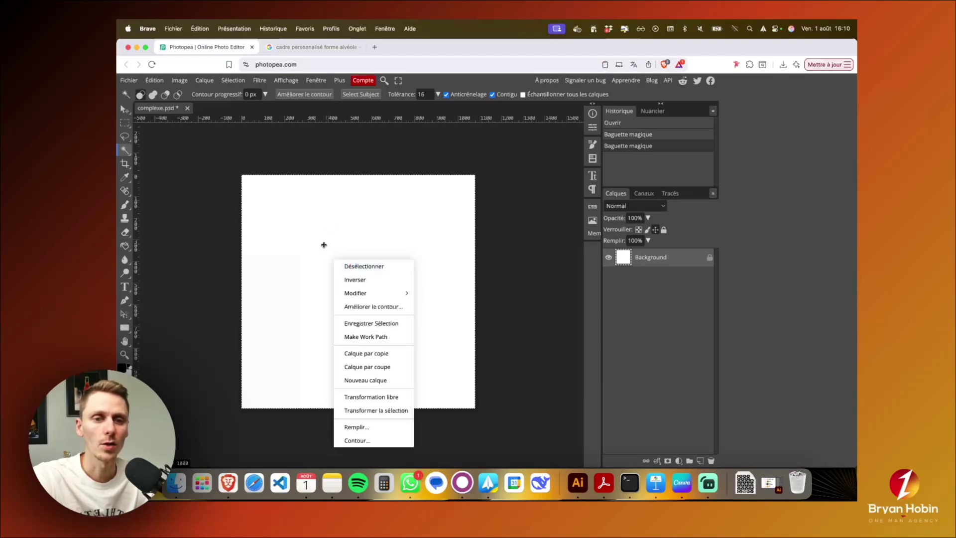
key(super+d)
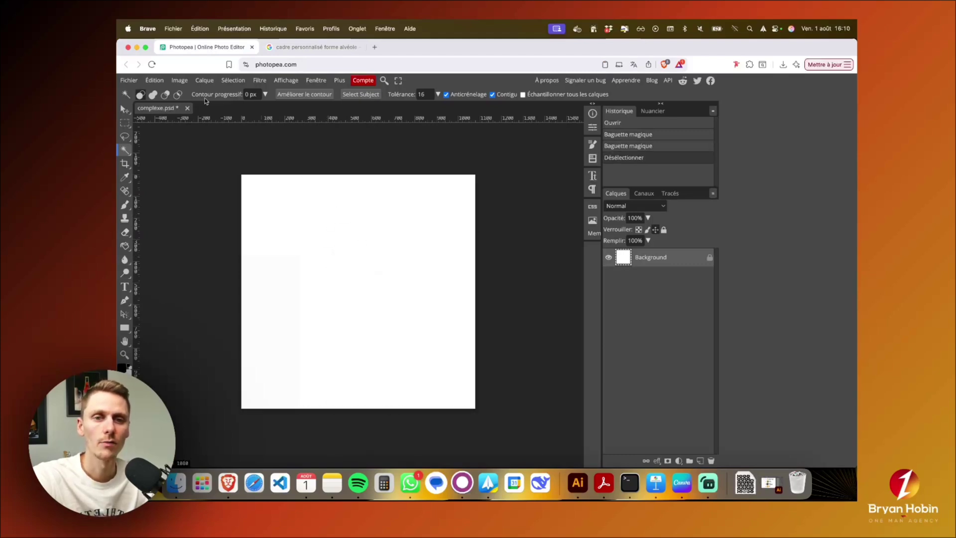
Paste the copied cube-pattern image into the complexe project as a new layer.
click(156, 82)
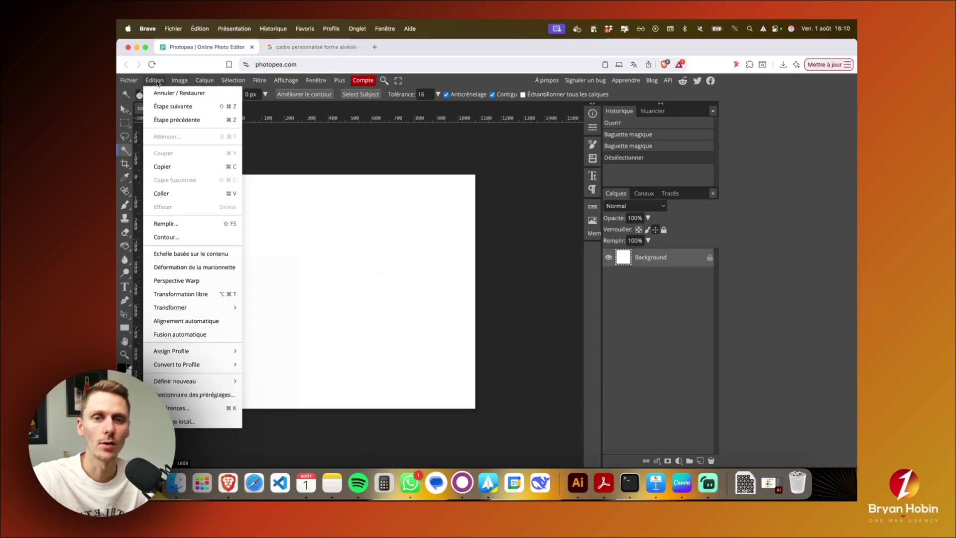
click(162, 194)
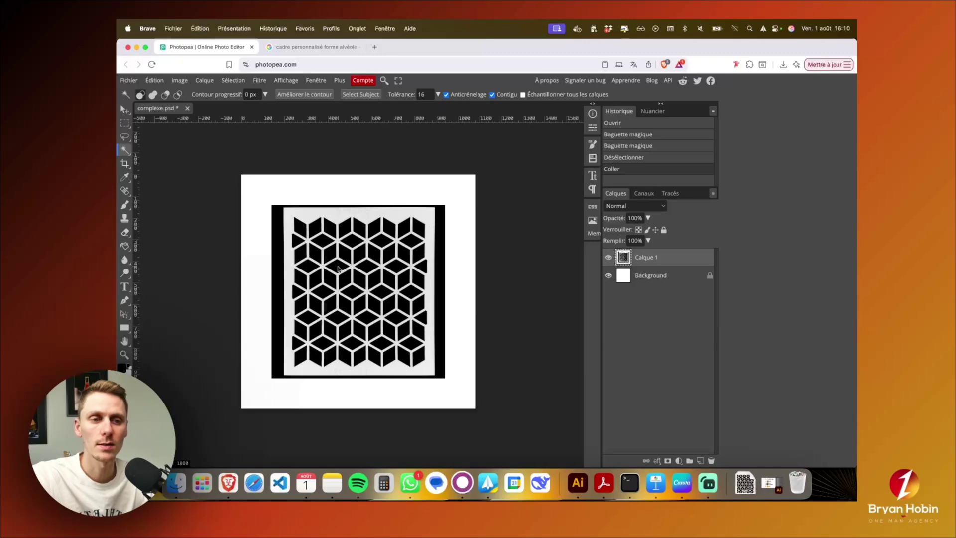
Select the black areas of the pasted pattern by sampling their color with Color Range (Plage de couleur).
click(234, 81)
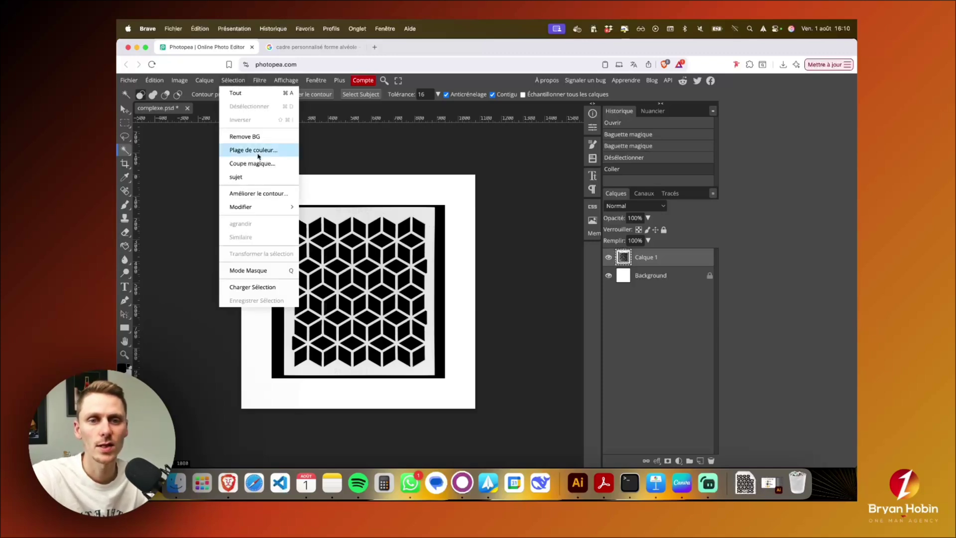
click(258, 151)
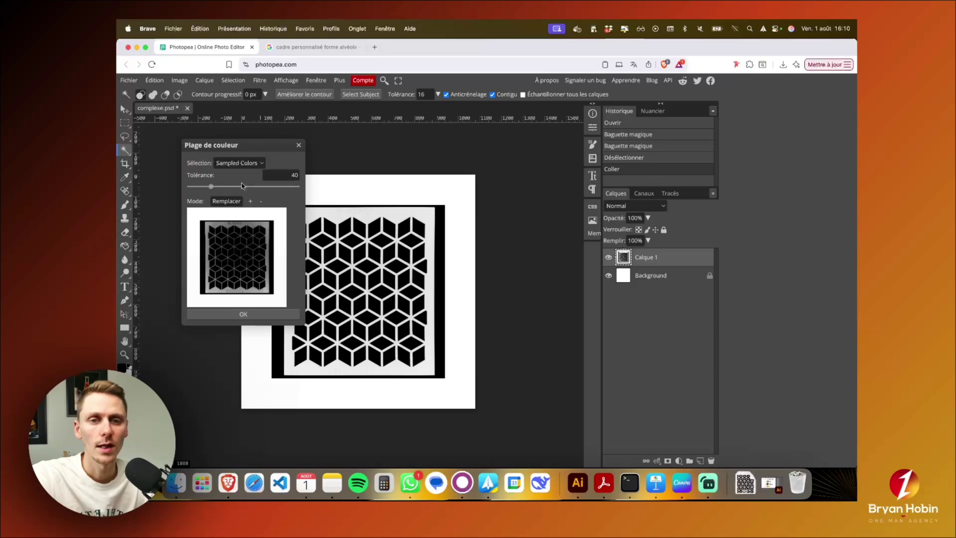
drag(238, 146, 218, 166)
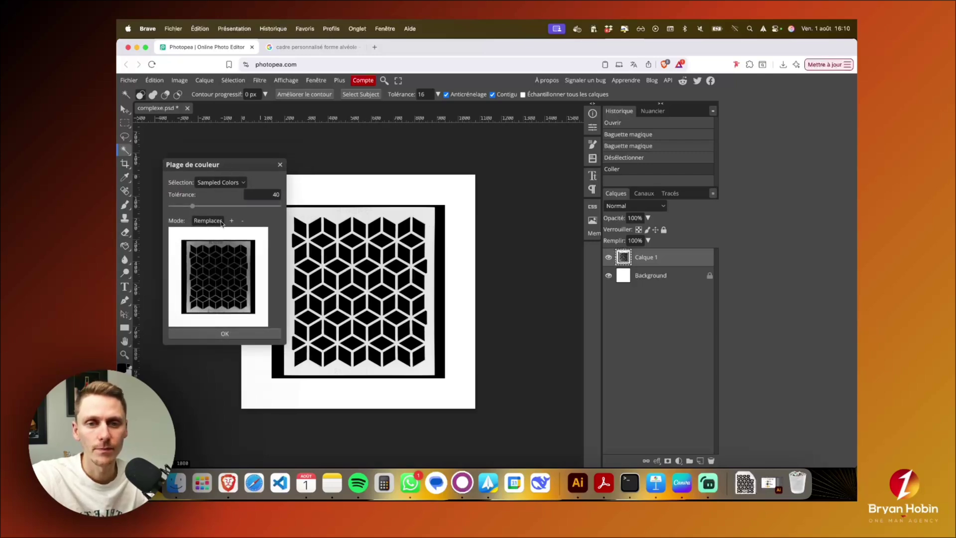
click(313, 230)
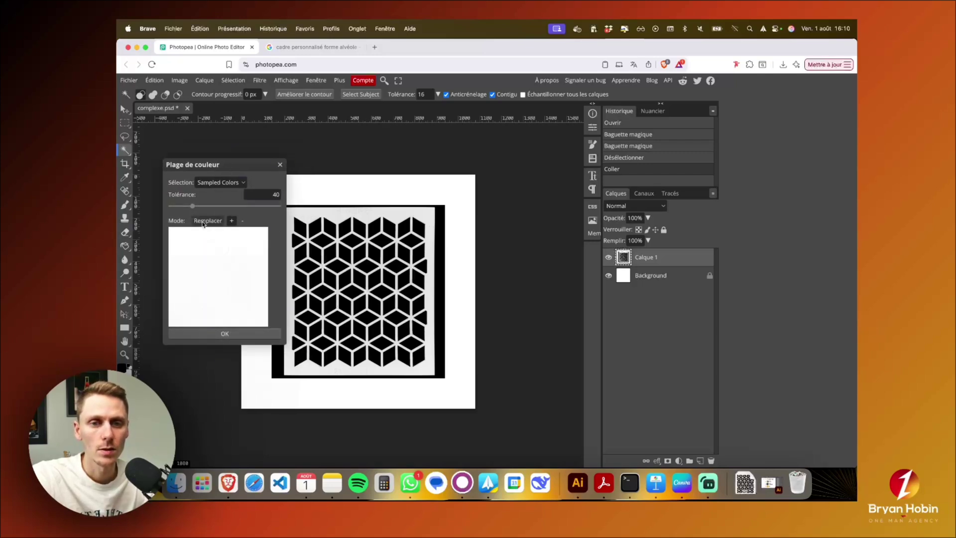
click(329, 227)
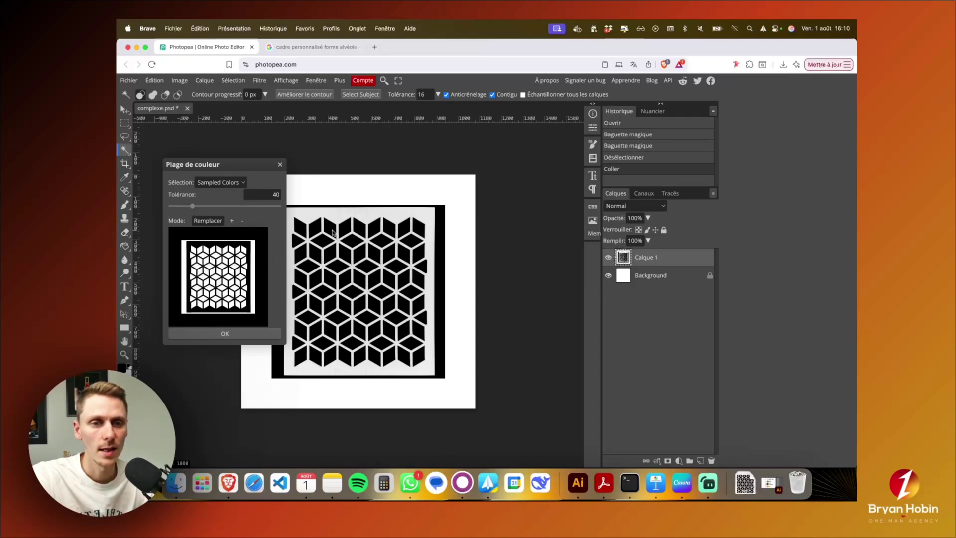
click(258, 337)
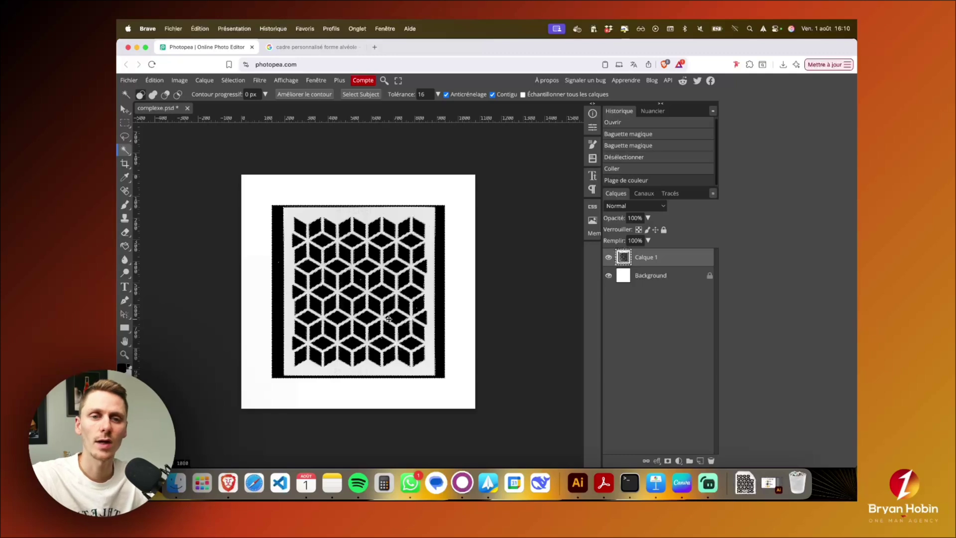
Invert the selection to erase the light gray areas around the black shapes on Calque 1, and deselect.
click(233, 80)
click(233, 119)
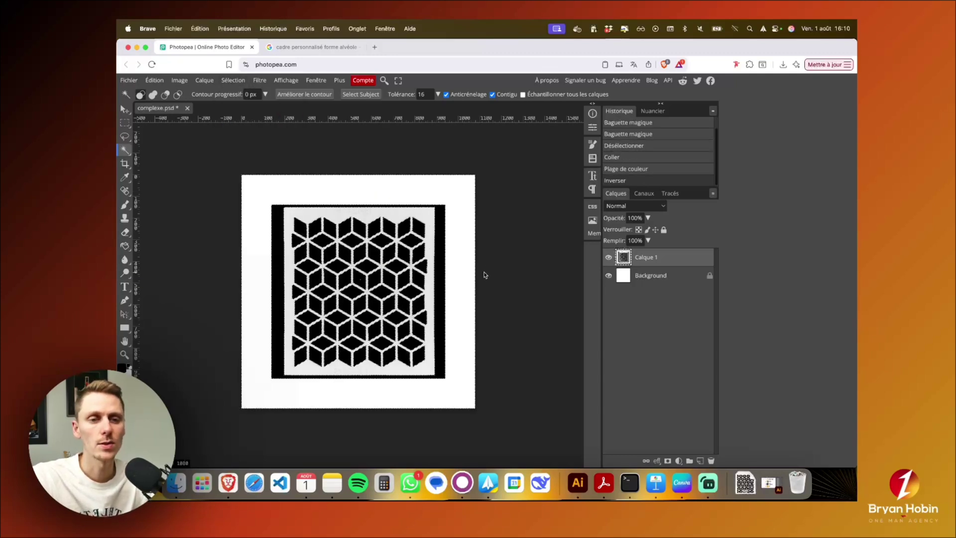
key(Delete)
key(Delete)
key(Delete)
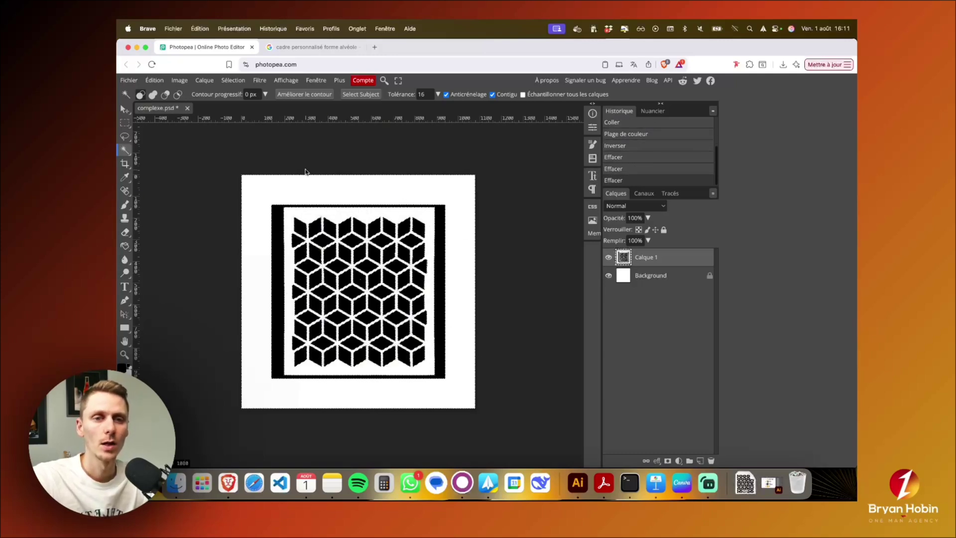
click(232, 80)
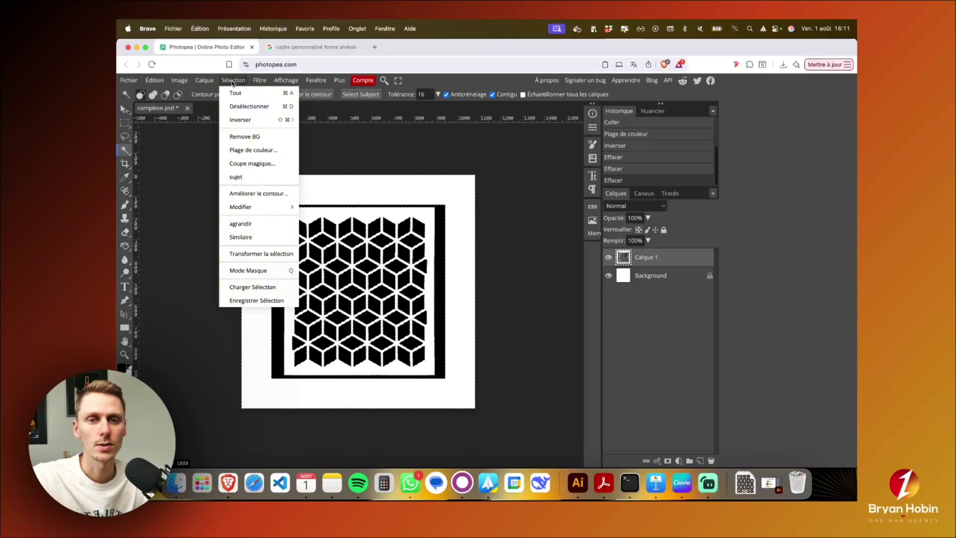
click(247, 106)
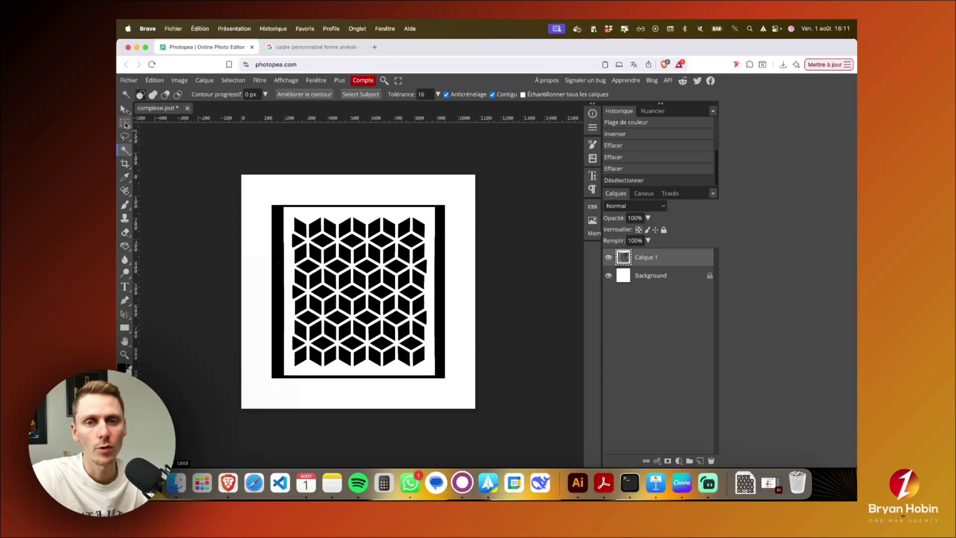
Erase the leftover black bars and lines around the cube pattern with rectangular selections, and deselect.
click(125, 123)
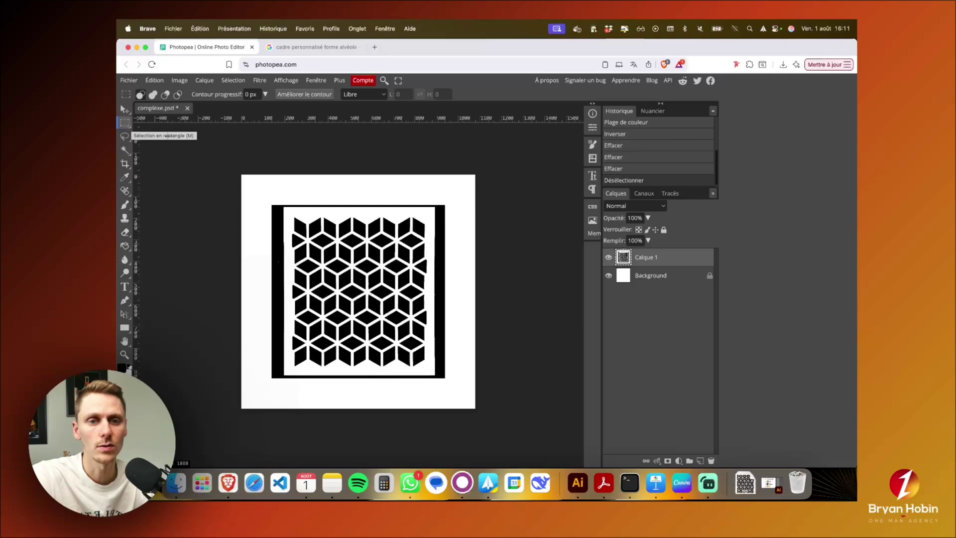
mouse_move(262, 194)
mouse_down()
mouse_move(299, 385)
mouse_move(287, 388)
mouse_move(450, 413)
mouse_up()
key(Delete)
key(Delete)
mouse_move(431, 200)
mouse_down()
mouse_move(487, 280)
mouse_move(496, 382)
mouse_up()
key(Delete)
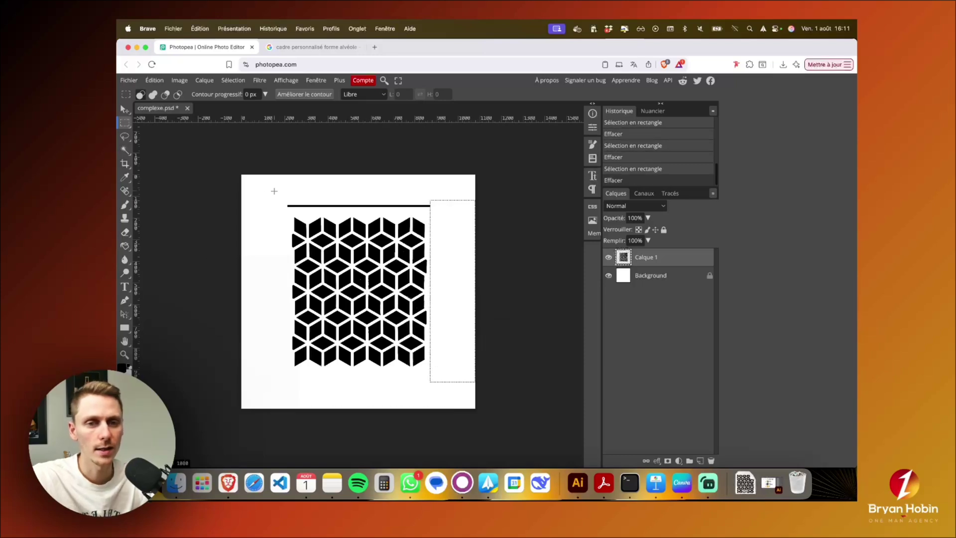
drag(274, 192, 440, 212)
key(Delete)
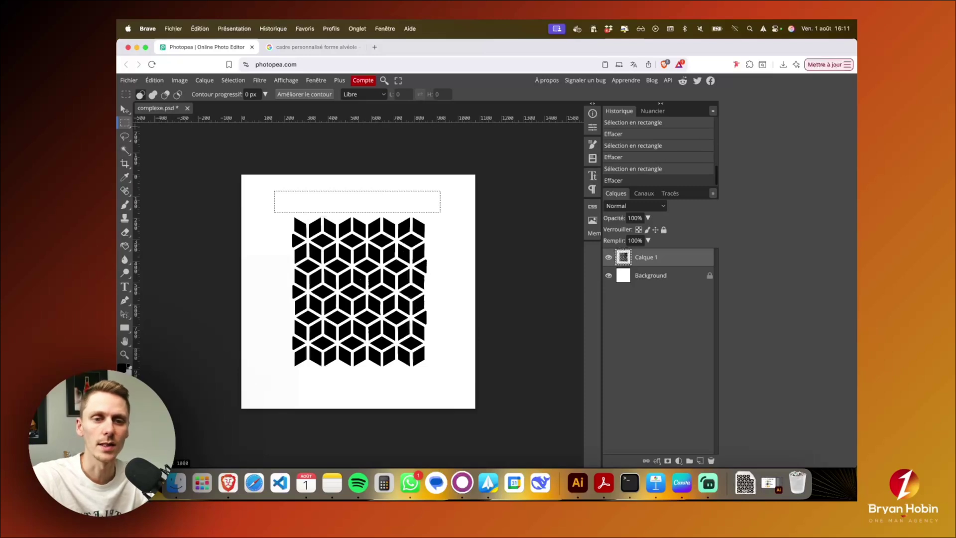
click(228, 80)
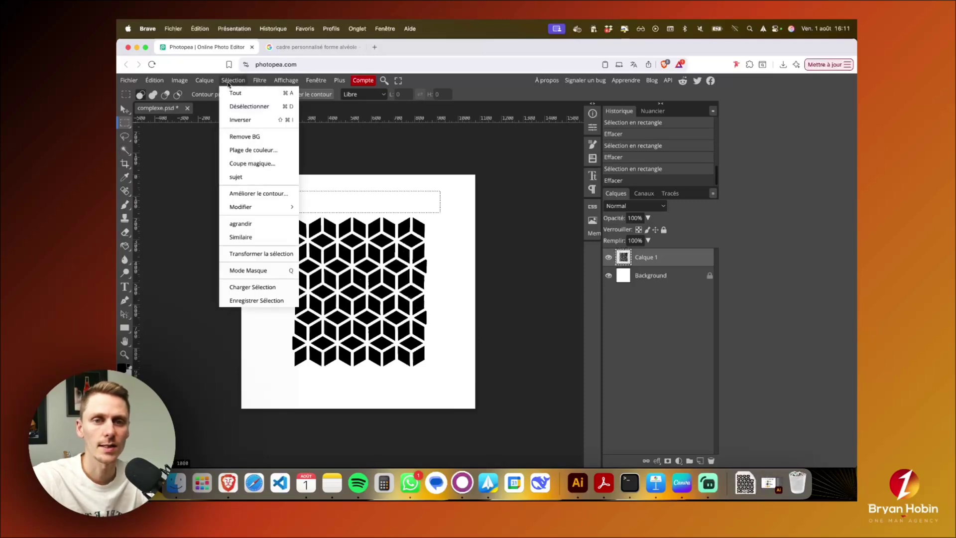
click(239, 108)
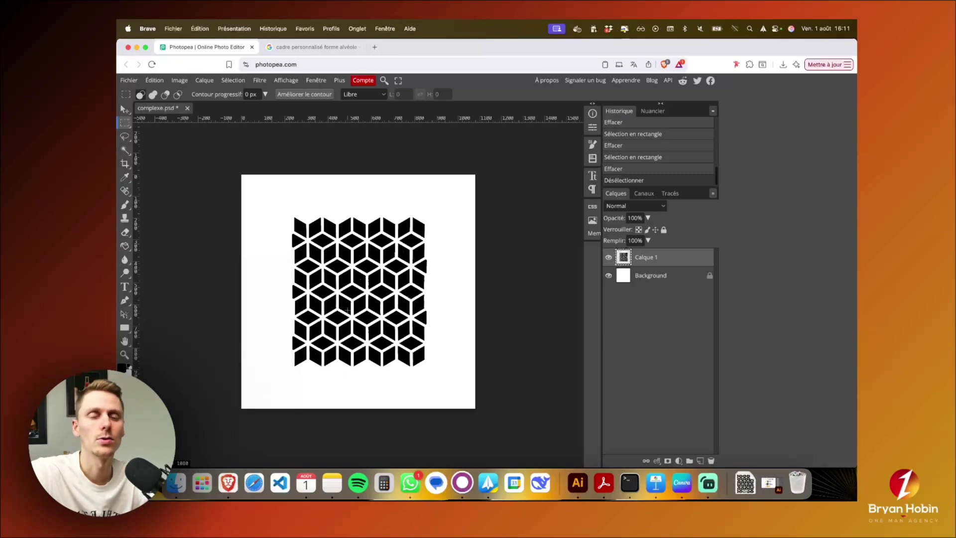
Unlock the white Background layer and delete it, leaving only Calque 1.
click(681, 279)
click(709, 277)
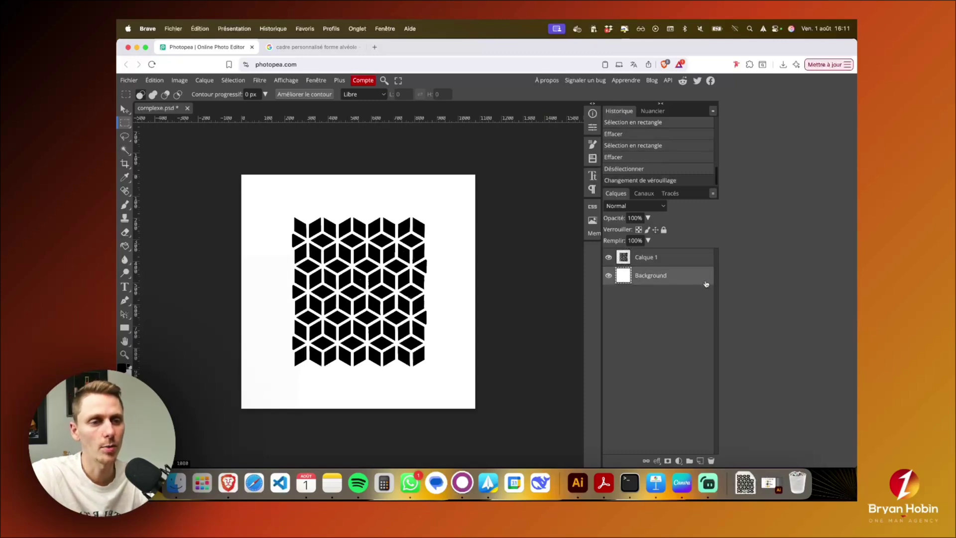
key(super+z)
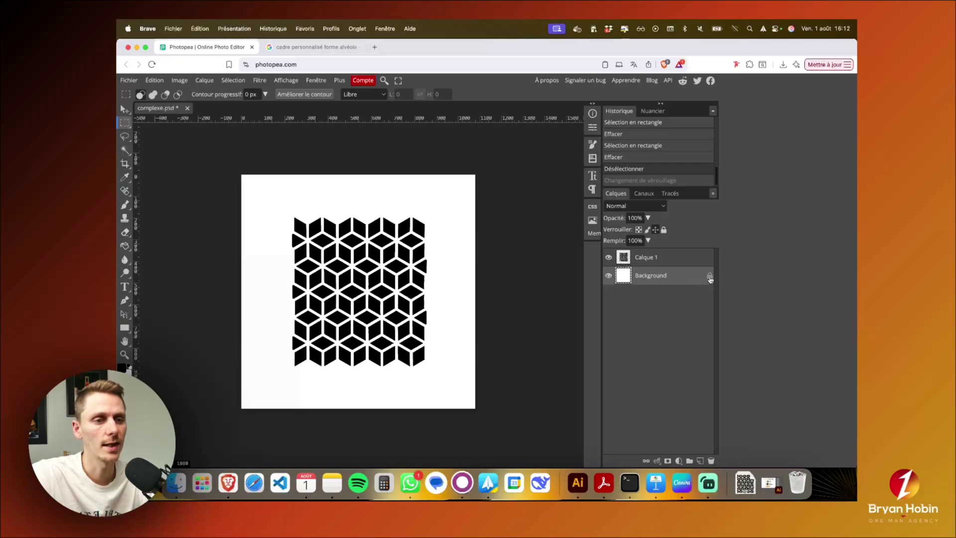
click(710, 278)
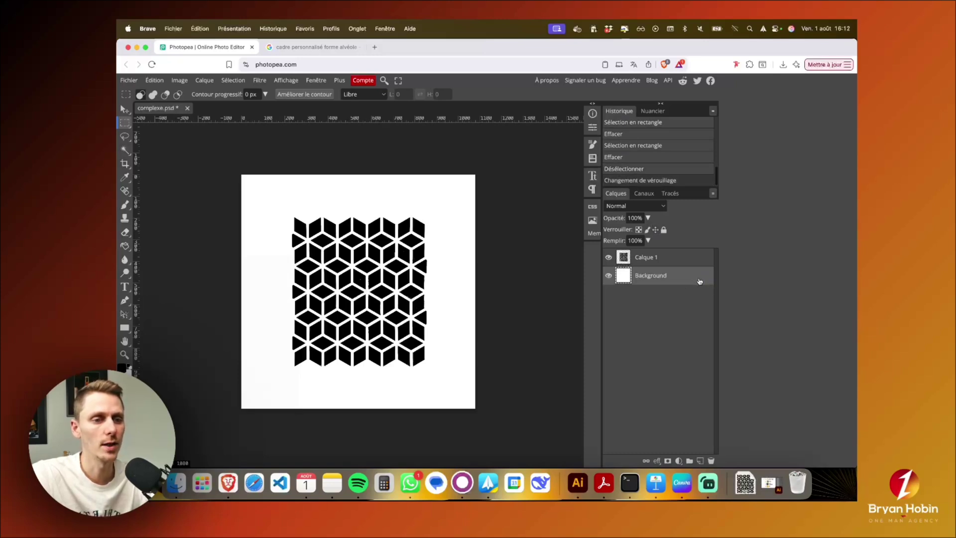
click(712, 461)
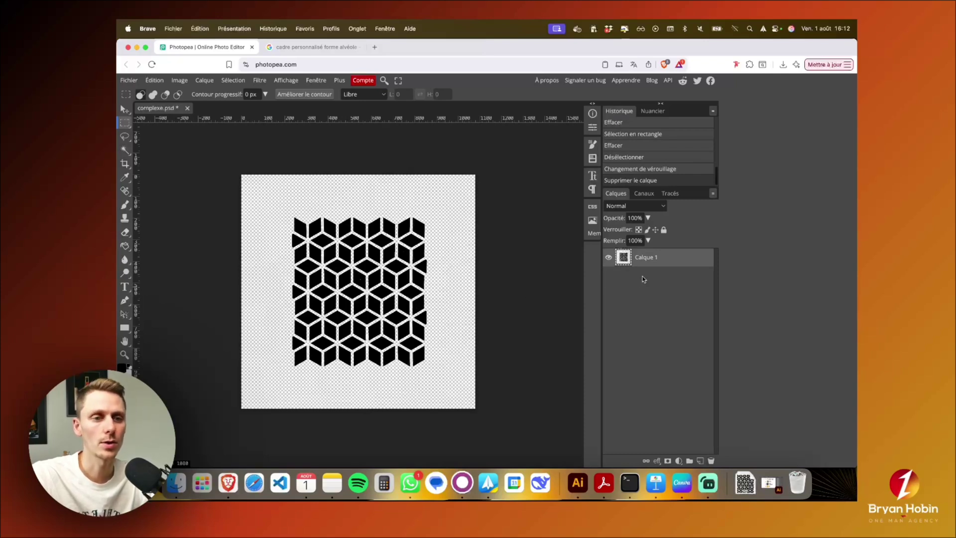
Select the pixels of Calque 1 and convert that selection into a work path.
right_click(667, 261)
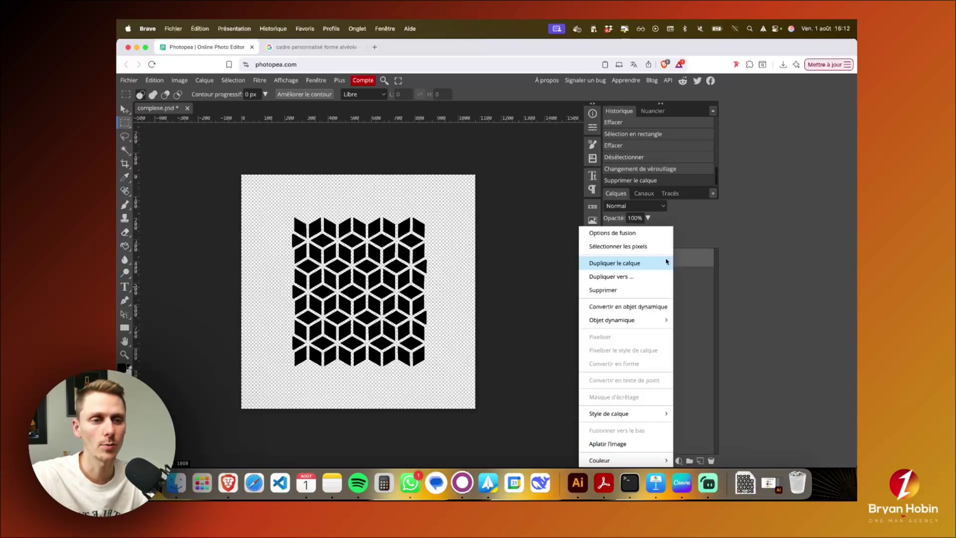
click(603, 246)
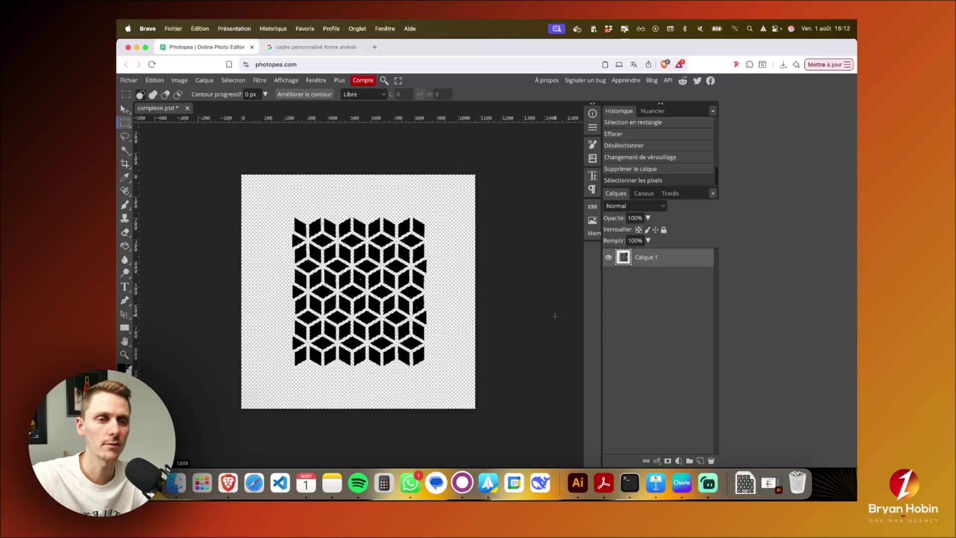
click(674, 196)
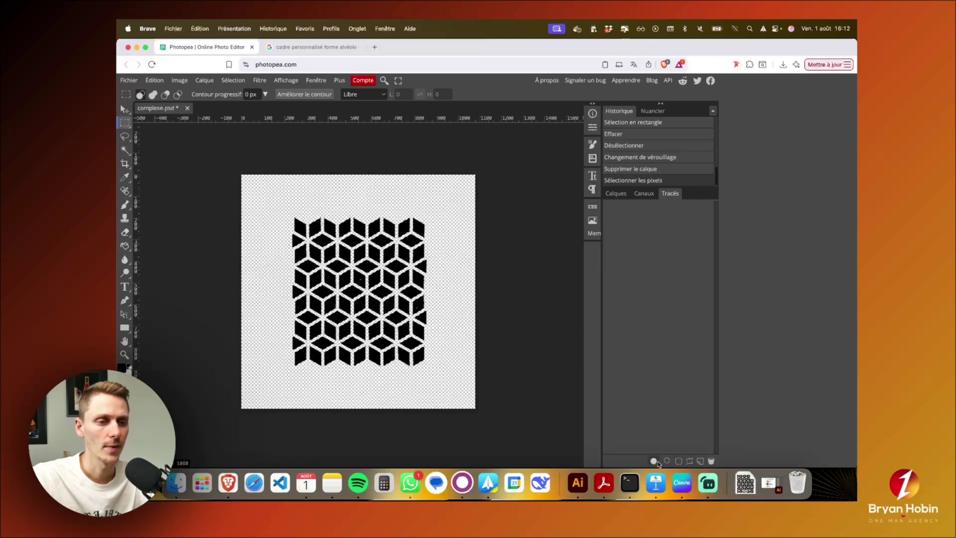
click(689, 462)
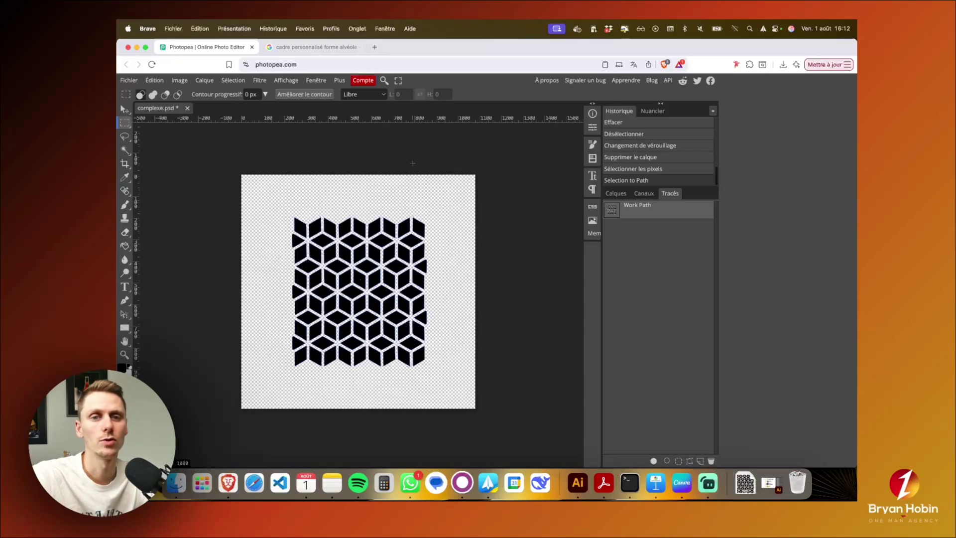
Add a vector mask to Calque 1 from the current path (Chemin actuel) and return to the layer list.
click(199, 81)
mouse_move(240, 227)
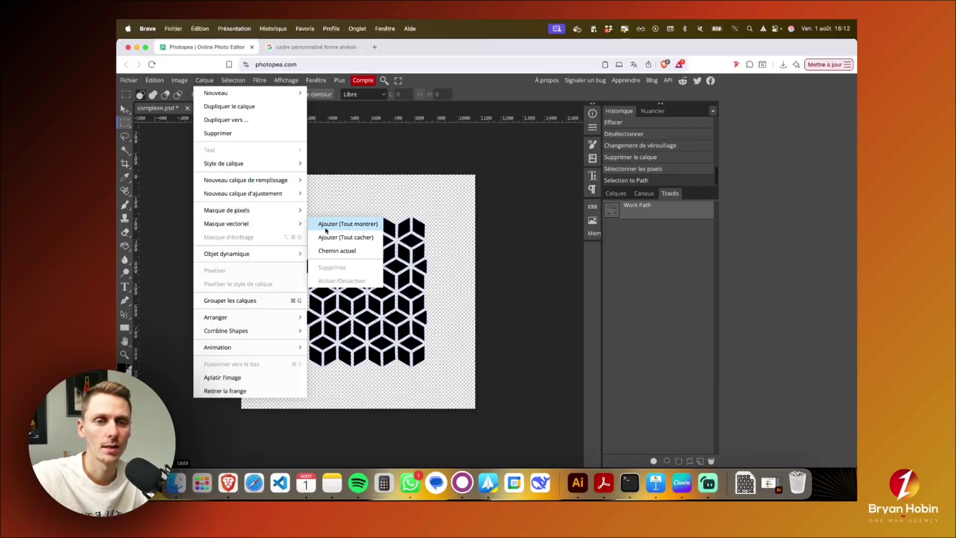
click(337, 251)
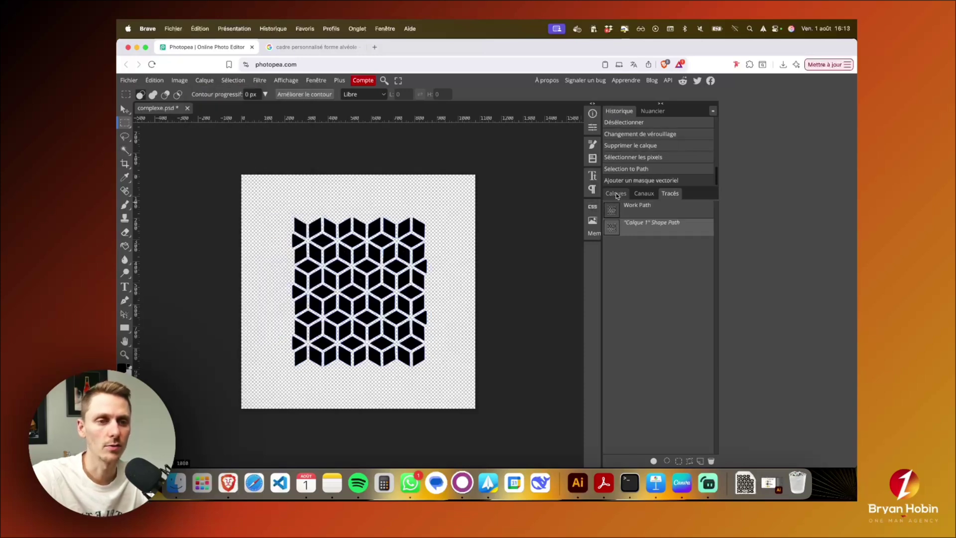
click(617, 194)
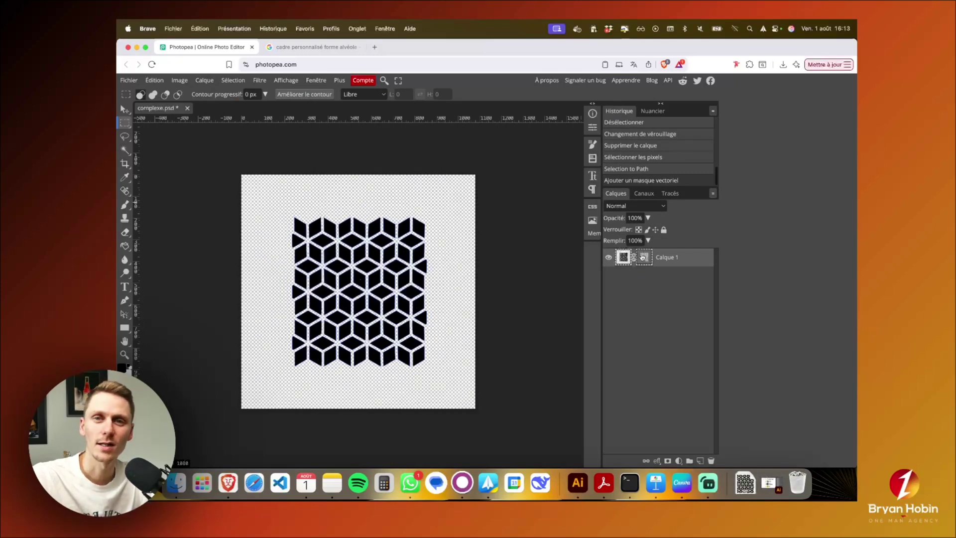
Export the project as a PDF and save it as complexe (1).pdf in the Téléchargements folder.
click(130, 80)
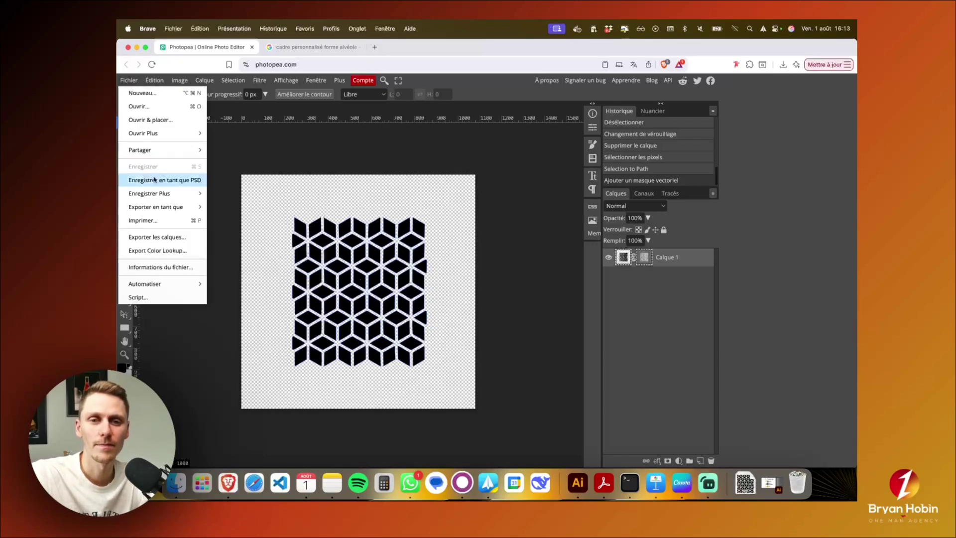
mouse_move(180, 211)
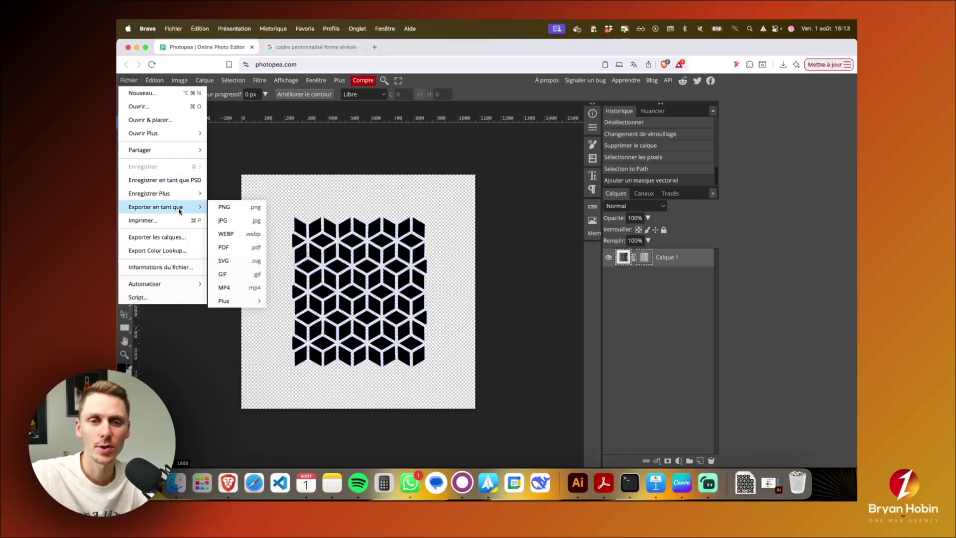
click(238, 248)
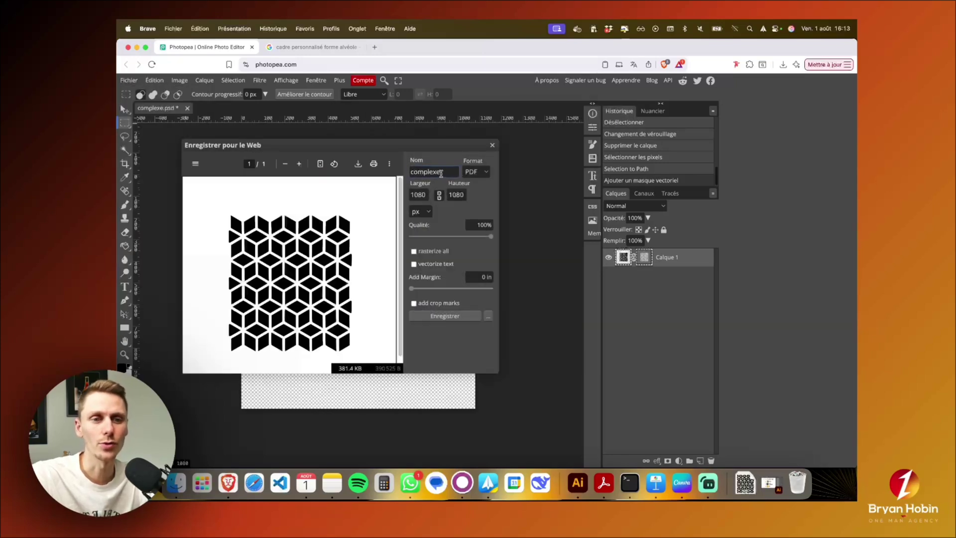
click(442, 315)
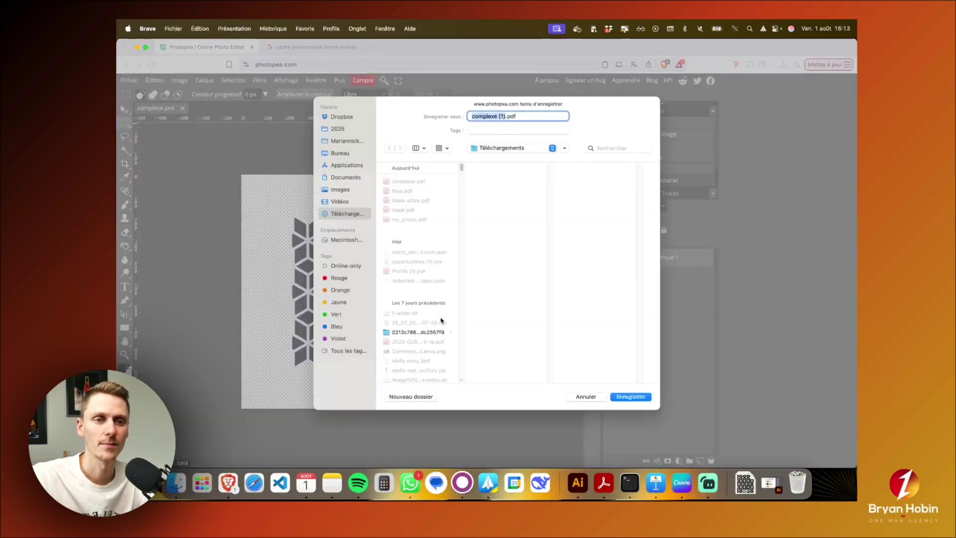
key(Right)
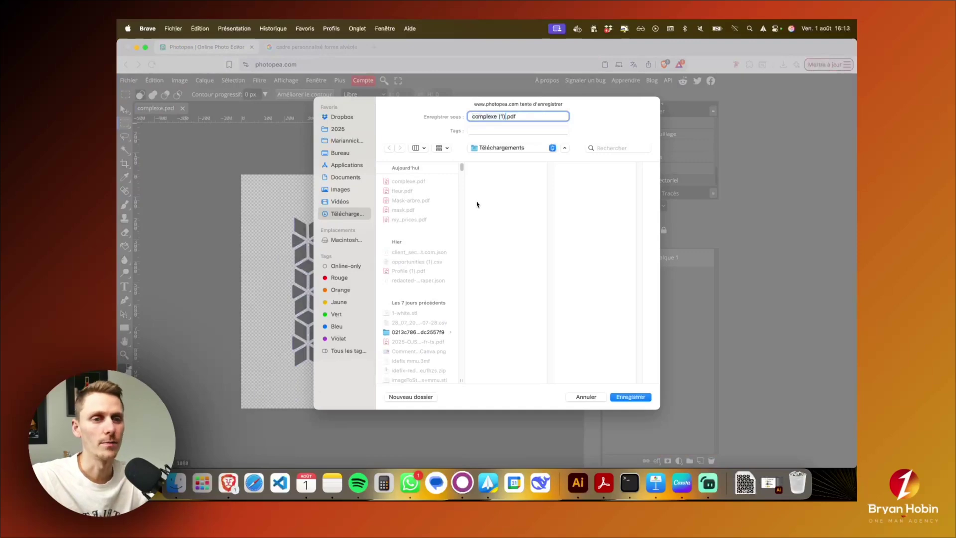
click(630, 397)
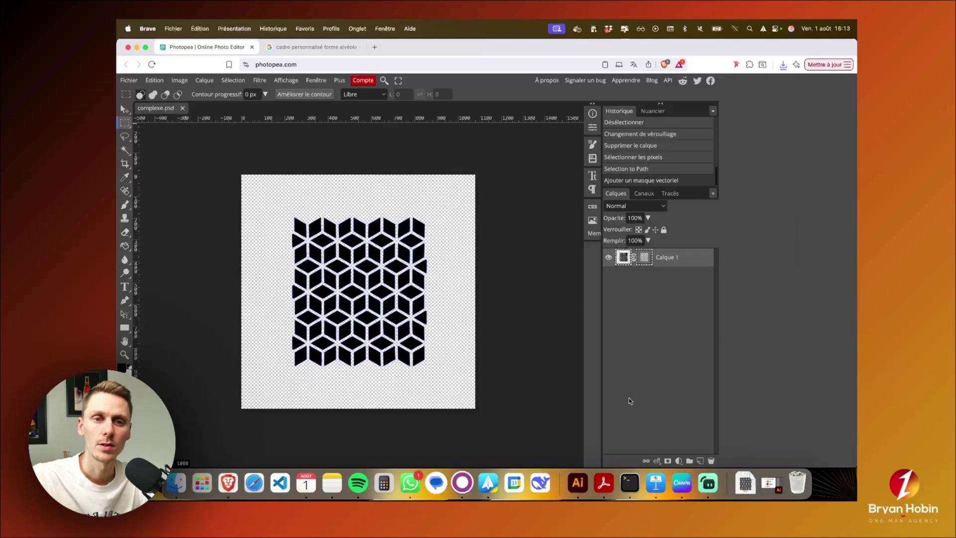
Switch to Canva and create a new Vidéo (Paysage) design.
click(682, 483)
click(265, 49)
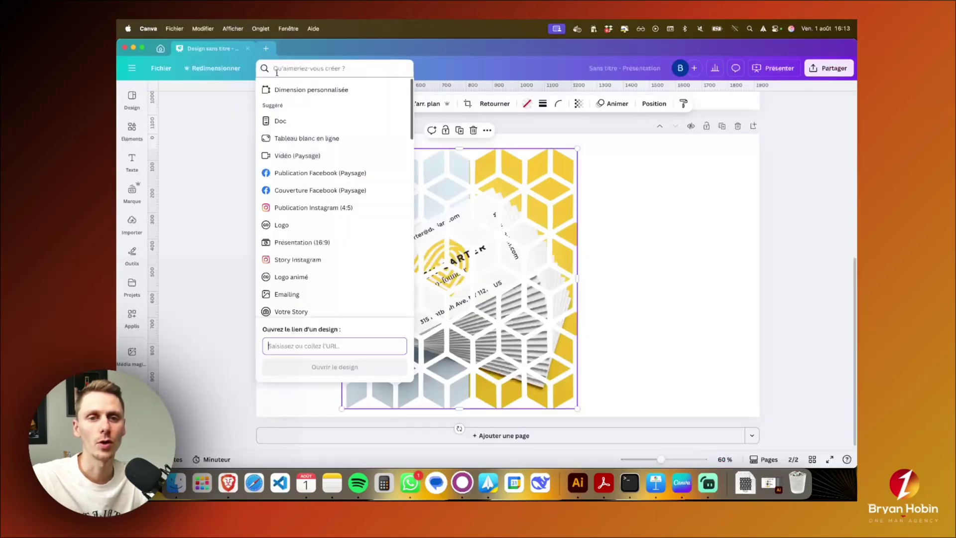
click(288, 156)
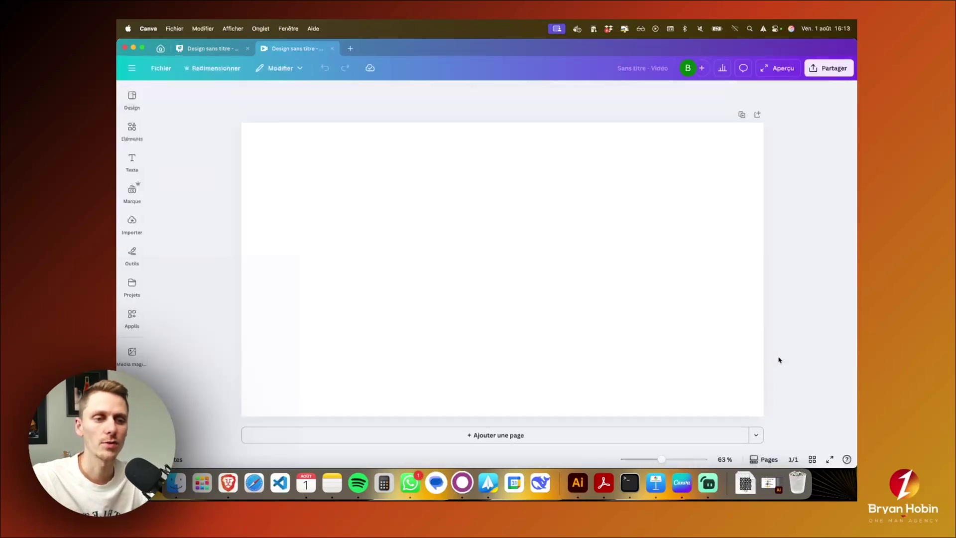
Import complexe (1).pdf from the Téléchargements folder into Canva and bring it up among the projects.
click(133, 220)
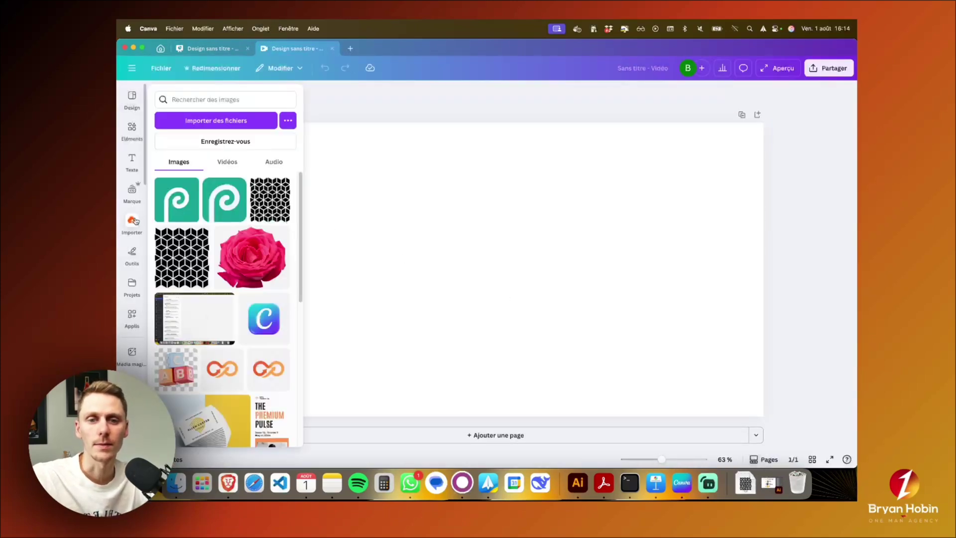
click(229, 126)
click(432, 203)
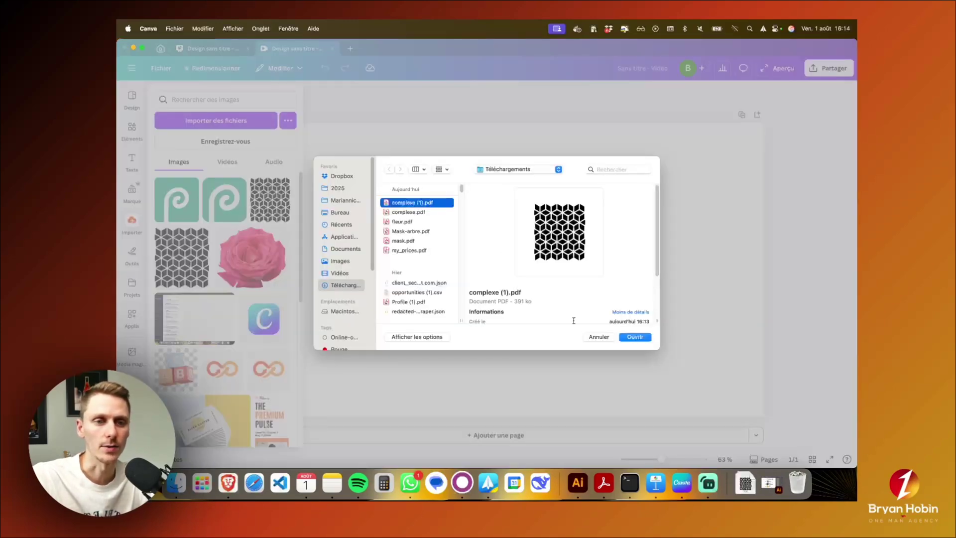
click(641, 338)
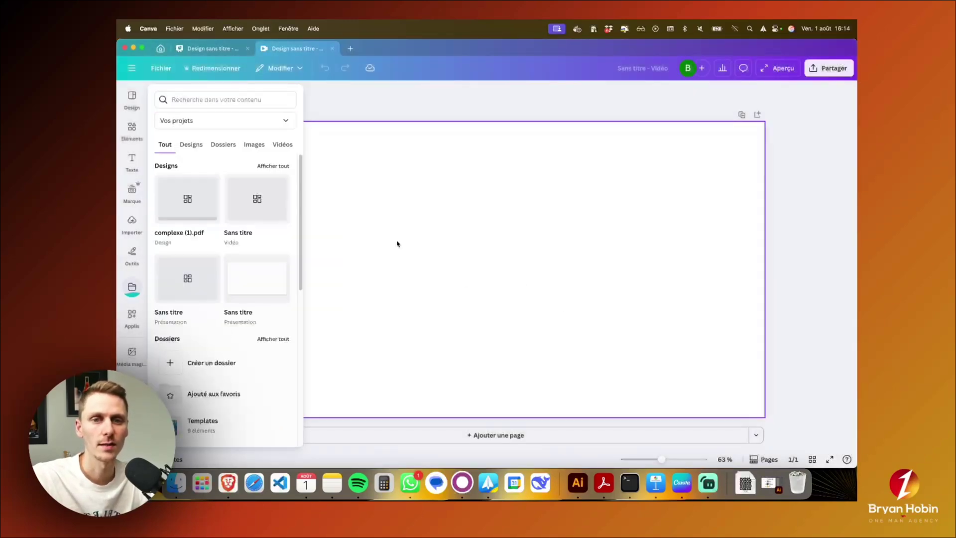
click(132, 223)
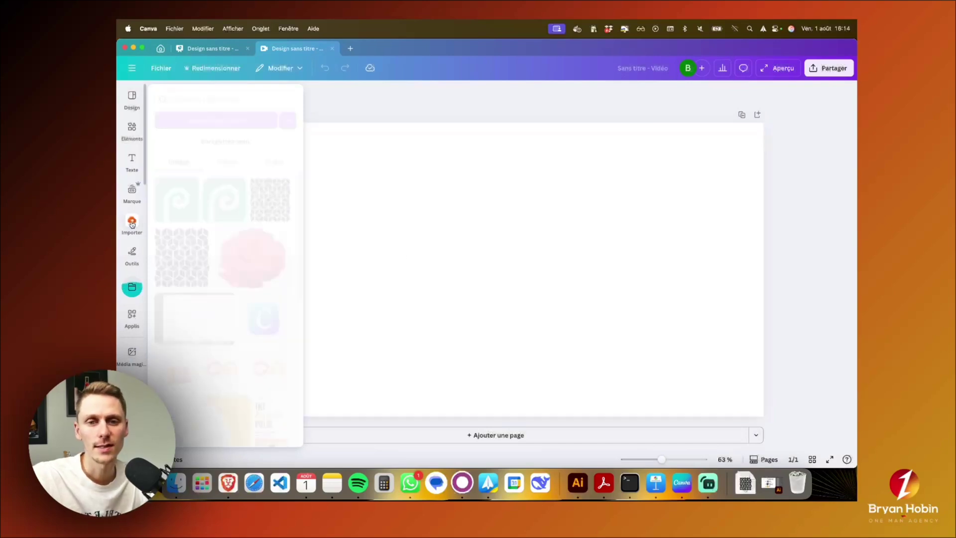
click(132, 284)
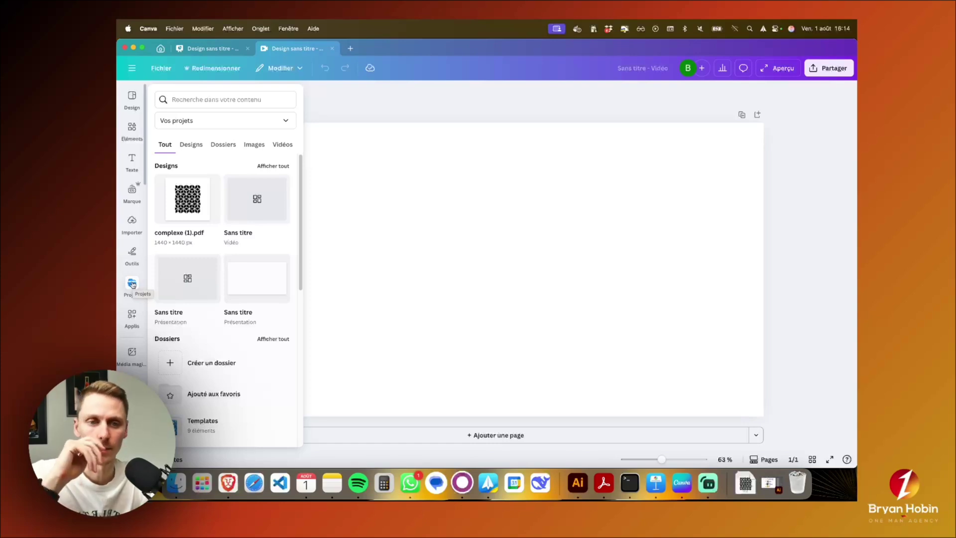
Color the blank page's background with the golden-yellow brand color and place a red square in the page's upper-left area.
click(417, 273)
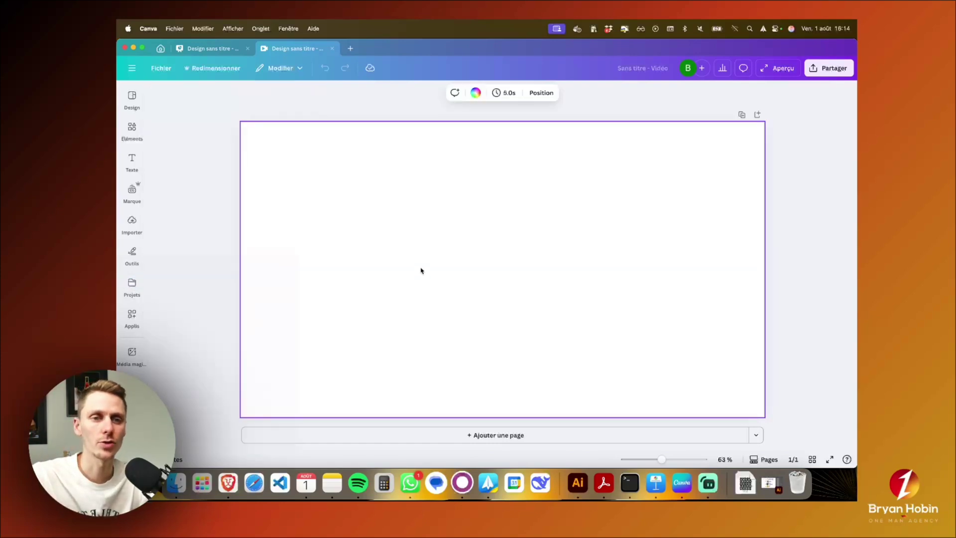
click(475, 93)
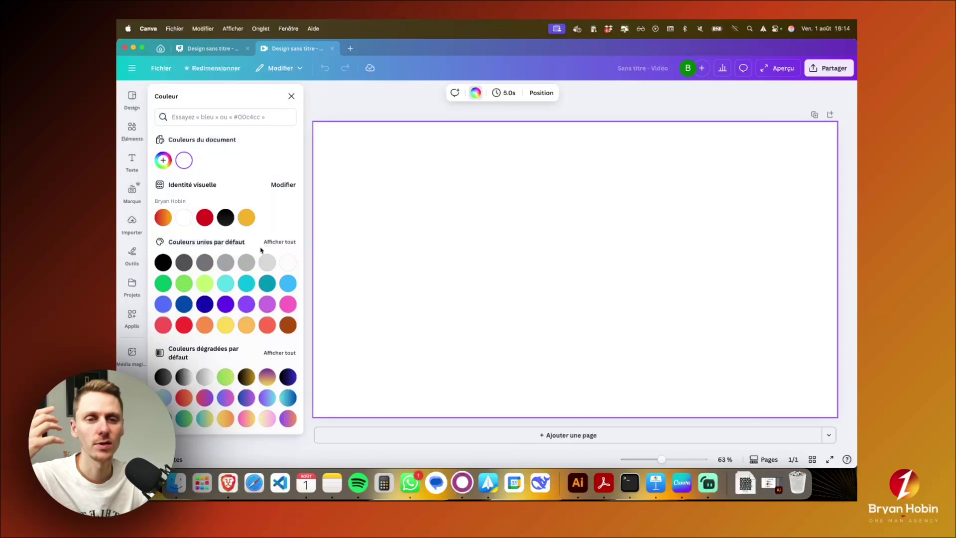
click(245, 220)
key(r)
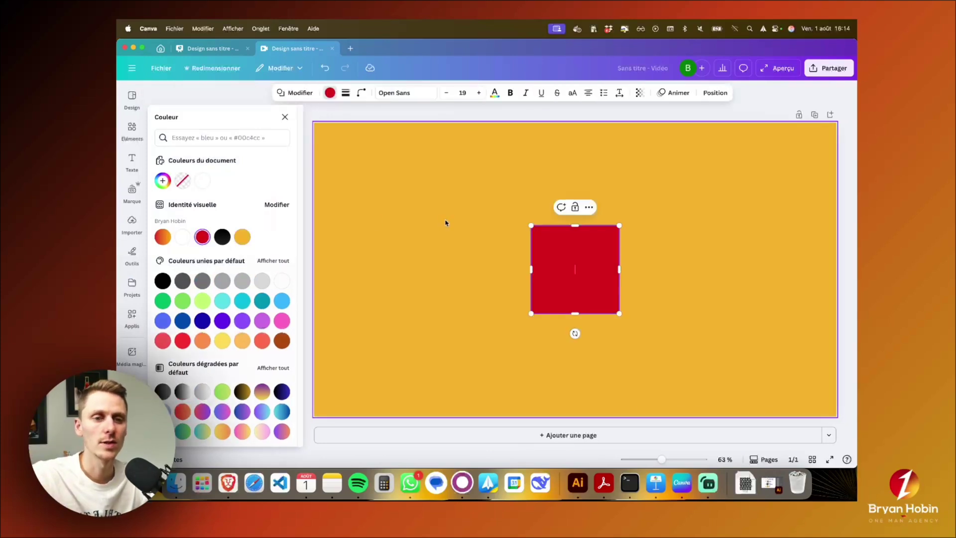
drag(565, 265, 396, 209)
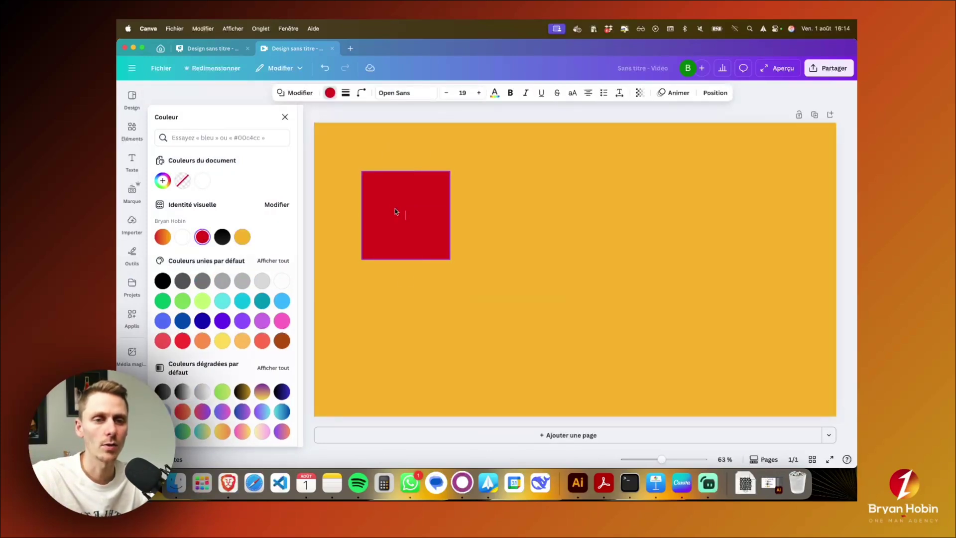
Remove the yellow page background and place a red circle in the right half of the page.
click(524, 246)
key(Delete)
key(c)
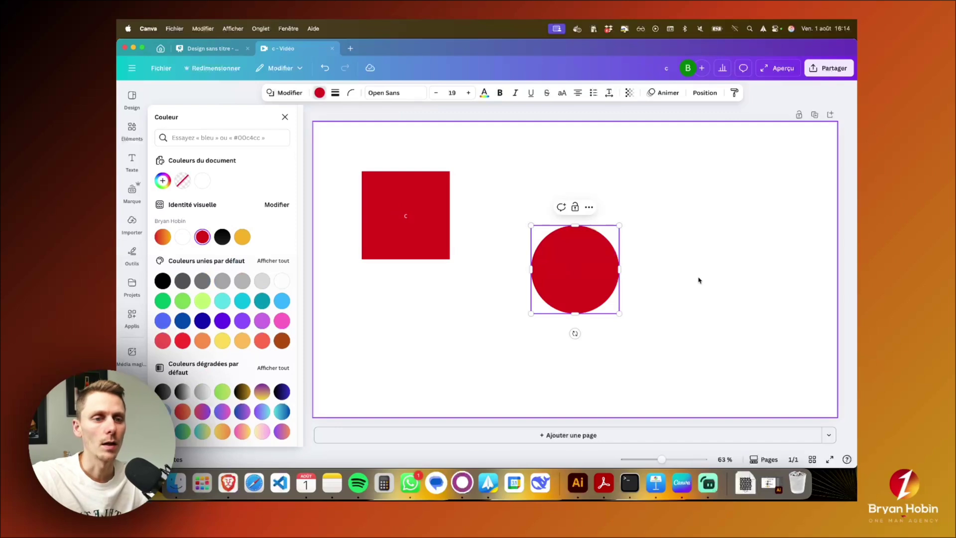
drag(599, 274, 692, 285)
click(487, 181)
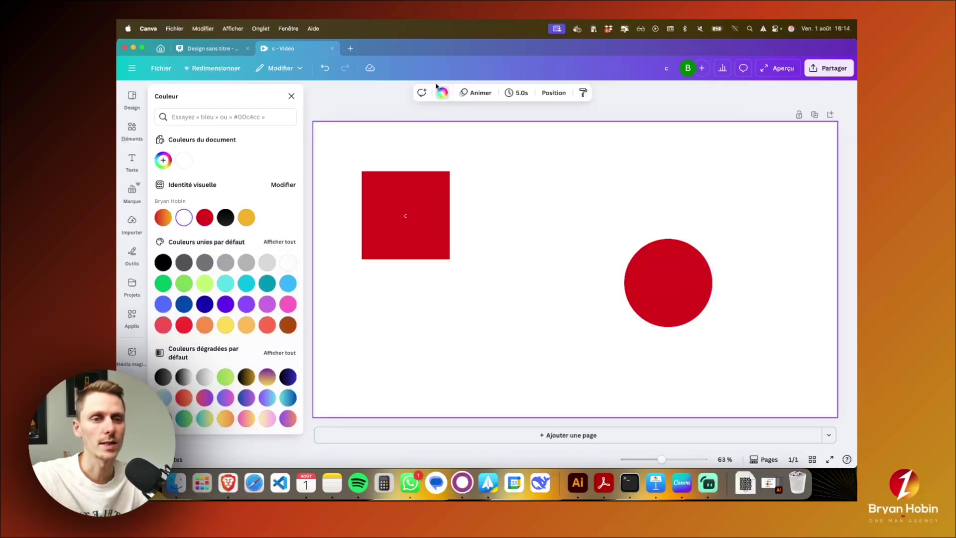
Color the background of the page holding the red square and circle with the golden-yellow brand color.
click(246, 217)
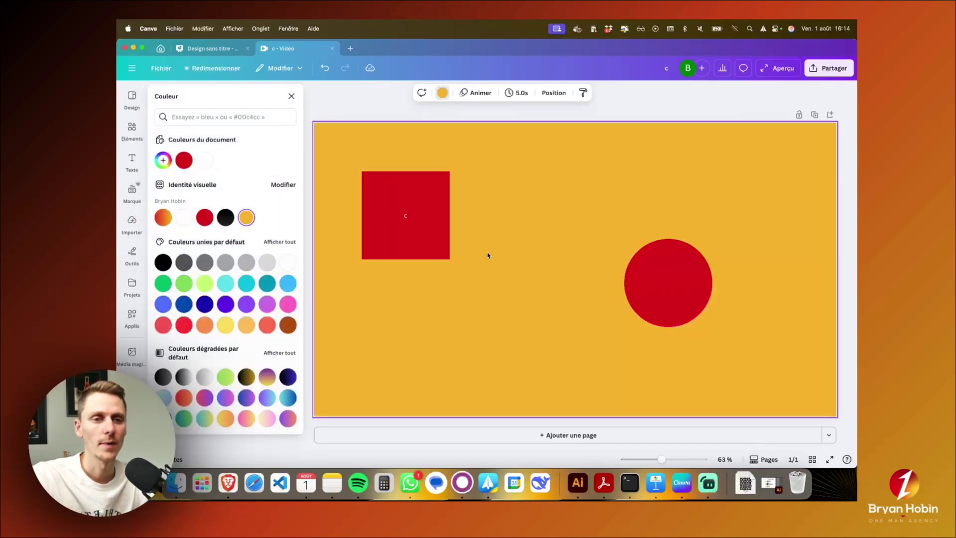
key(Escape)
Try to place the complexe (1).pdf design directly on the page with the red shapes, and undo it.
click(133, 285)
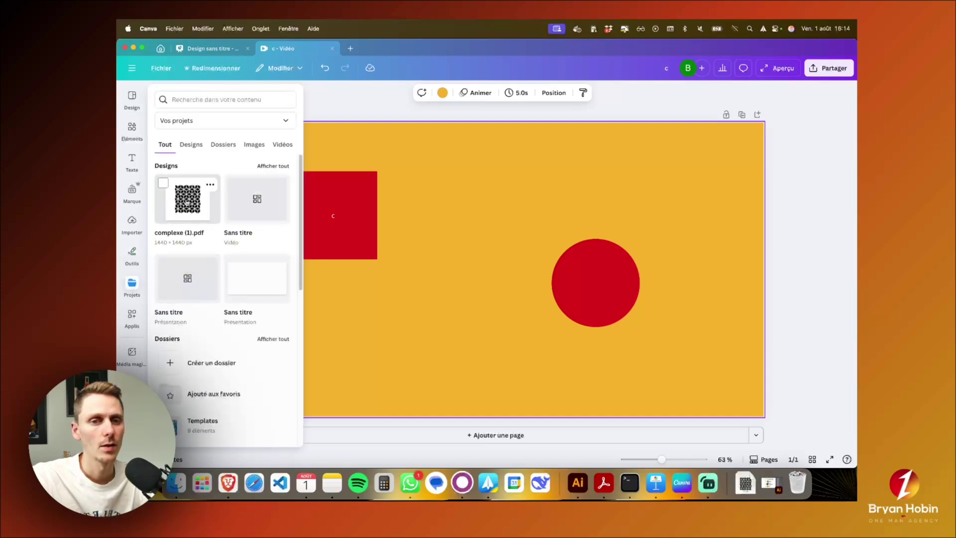
drag(190, 207, 420, 237)
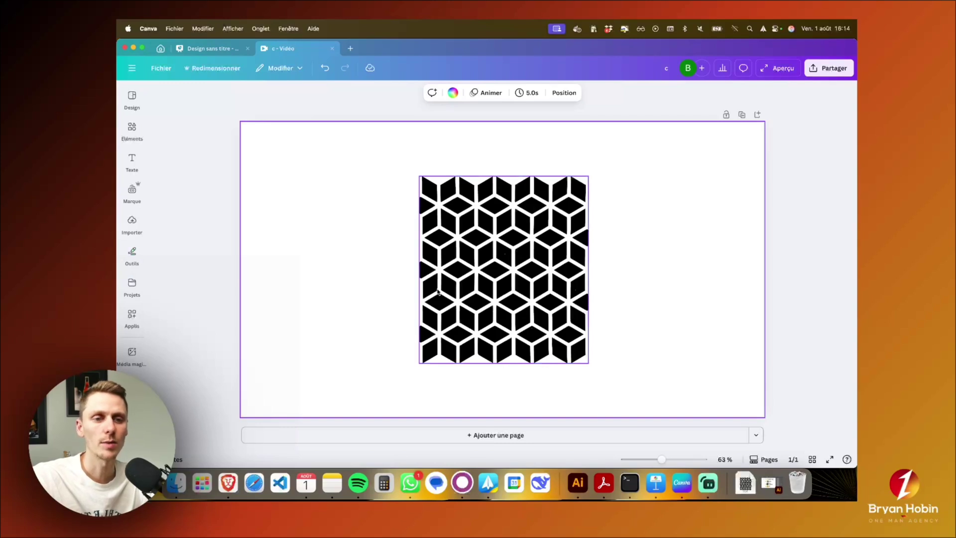
key(super+z)
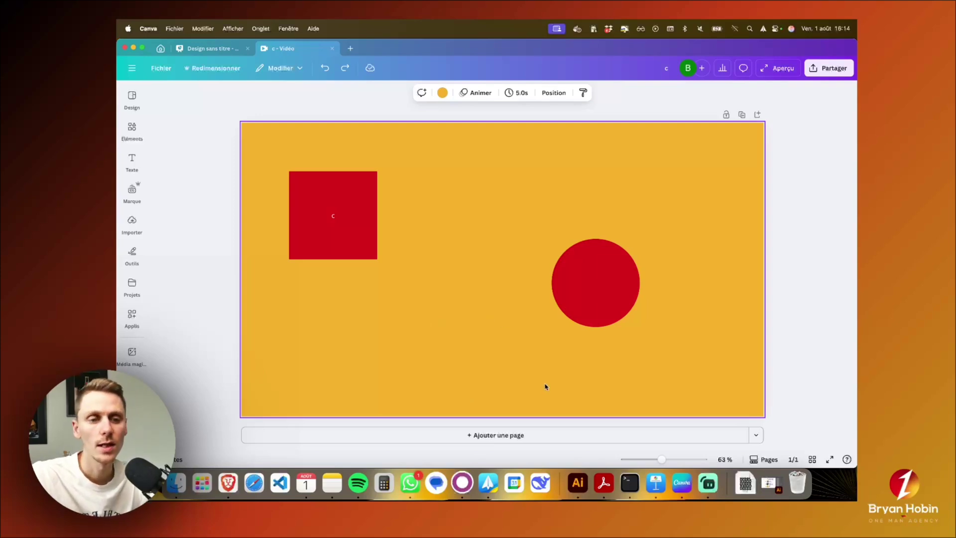
Add a second page and place the complexe (1).pdf design from the projects on it.
click(518, 435)
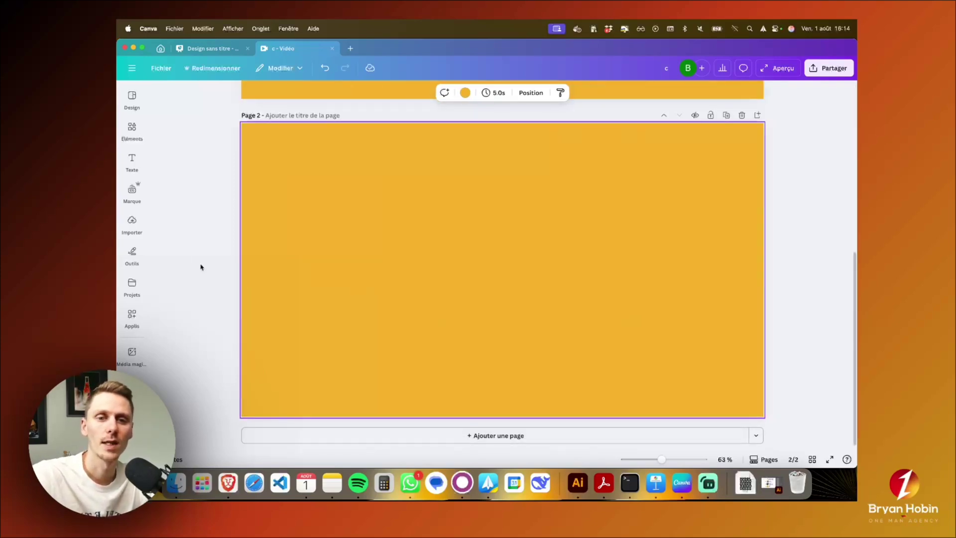
click(132, 254)
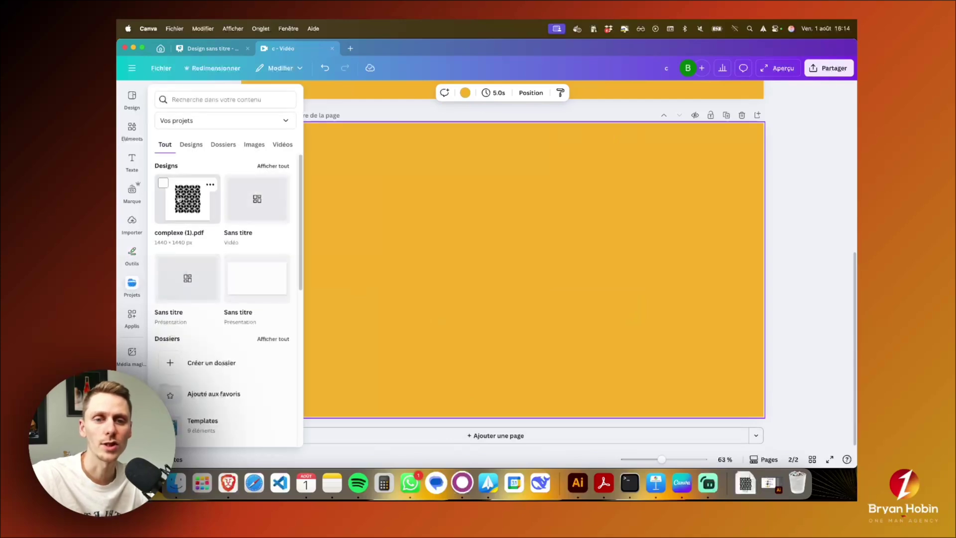
drag(178, 198, 453, 208)
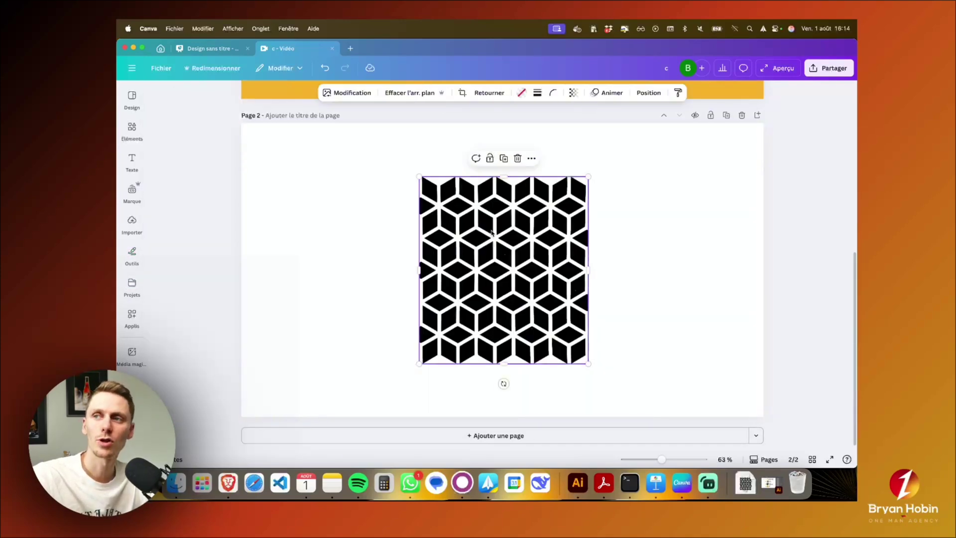
Copy the black cube pattern from page 2 and paste it onto the yellow page 1.
scroll(492, 232, up, 1)
scroll(468, 257, up, 1)
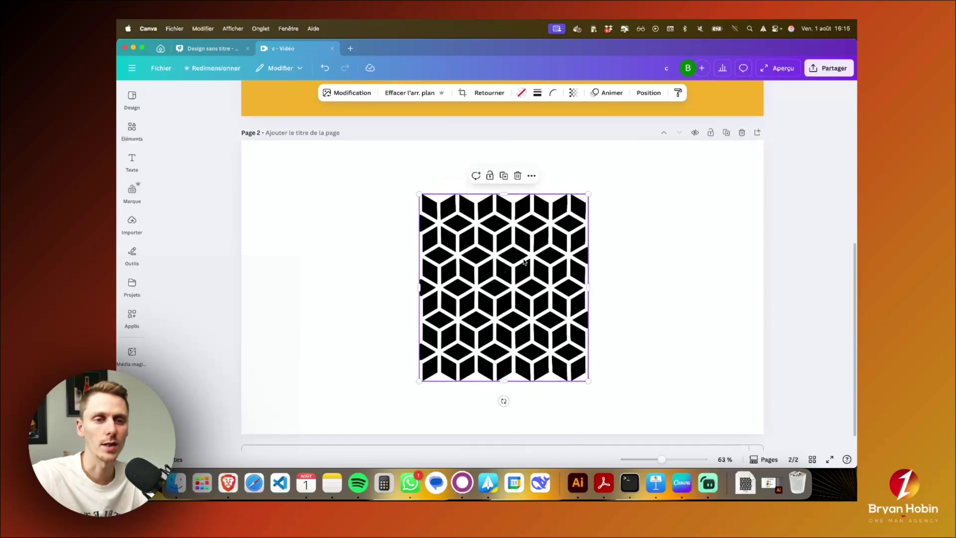
right_click(514, 211)
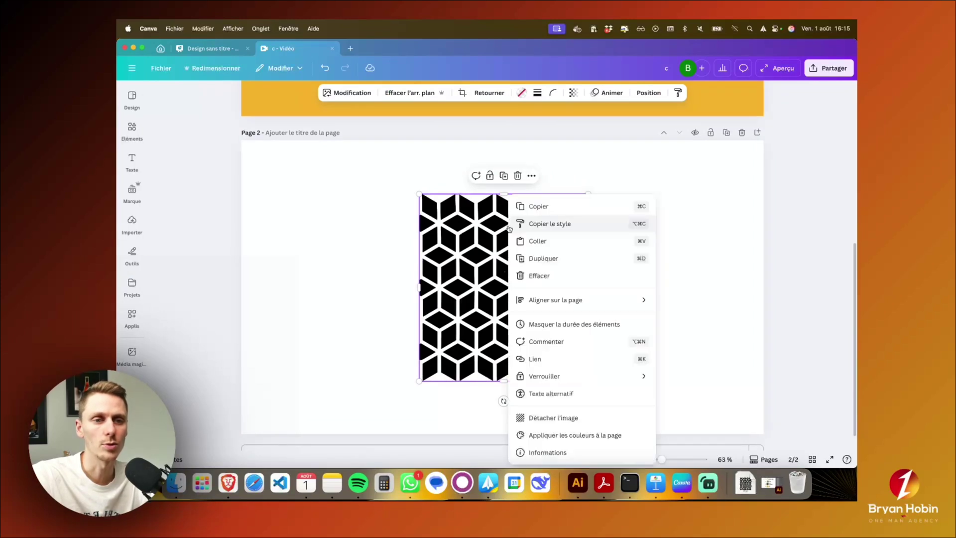
click(539, 208)
scroll(539, 210, up, 6)
right_click(542, 209)
click(565, 252)
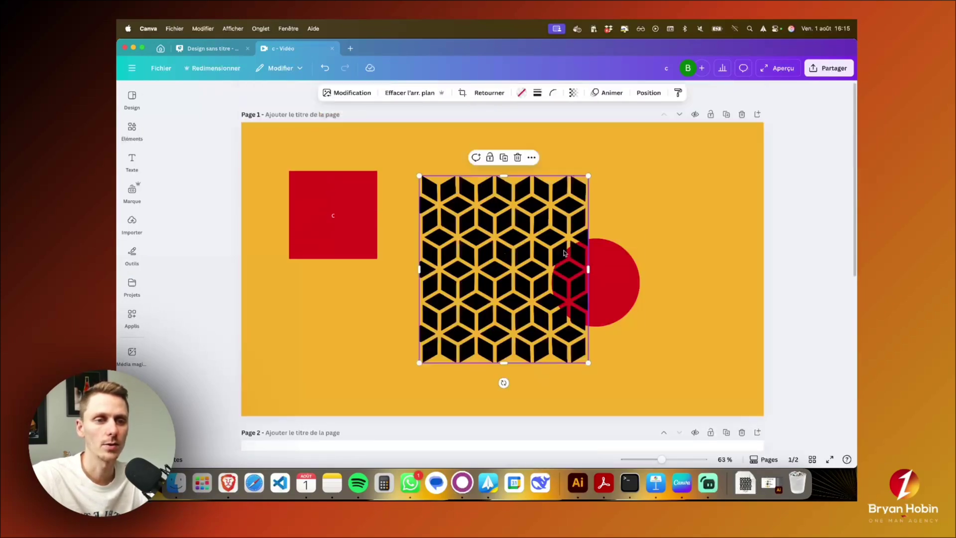
Detach the image from the cube pattern on page 1 to leave an empty frame, and position the frame near the page's center.
drag(498, 241, 494, 223)
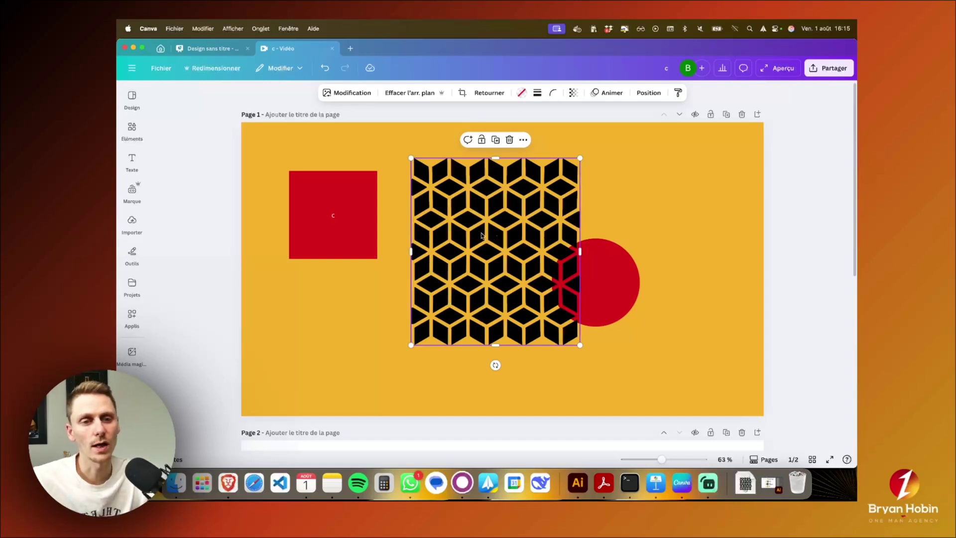
right_click(482, 235)
click(527, 417)
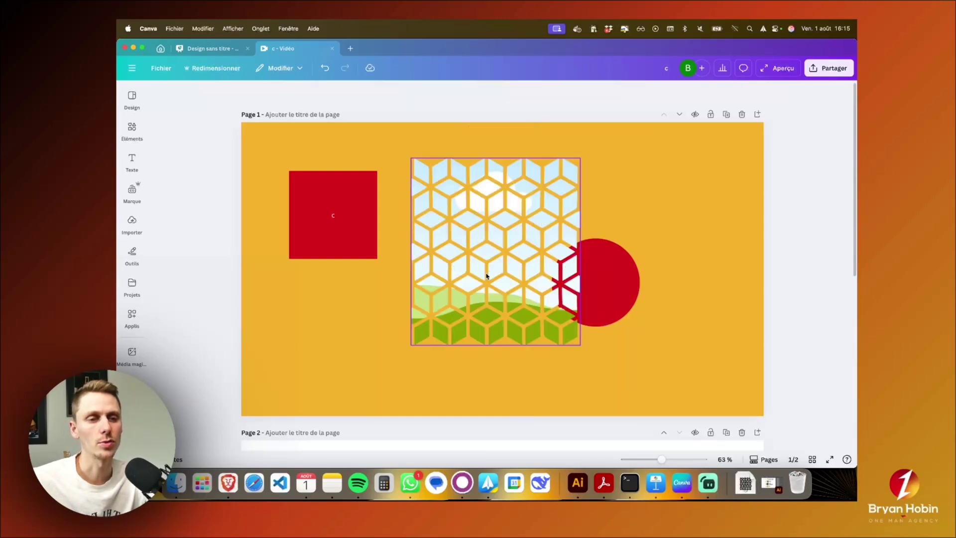
drag(461, 265, 477, 281)
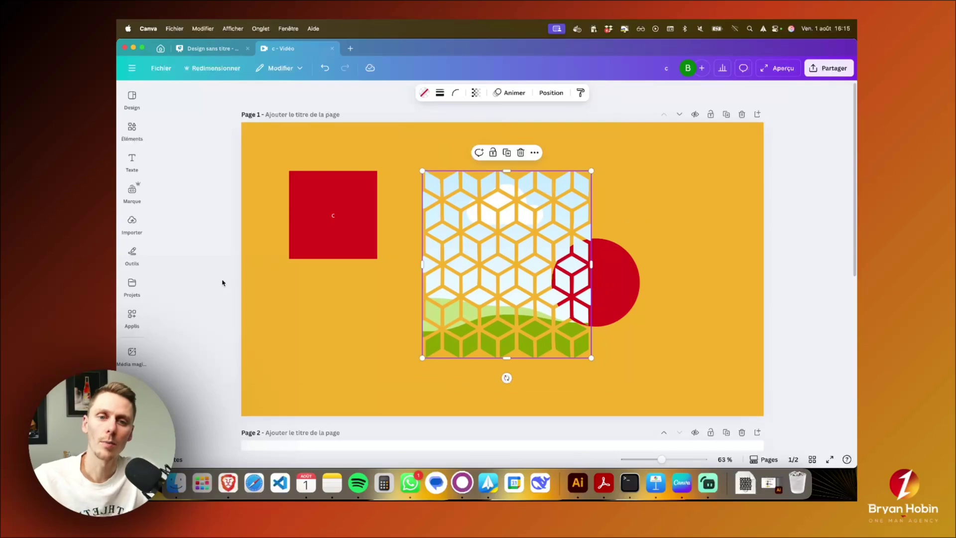
Fill the cube-pattern frame with the business card photo from the uploaded images.
click(128, 231)
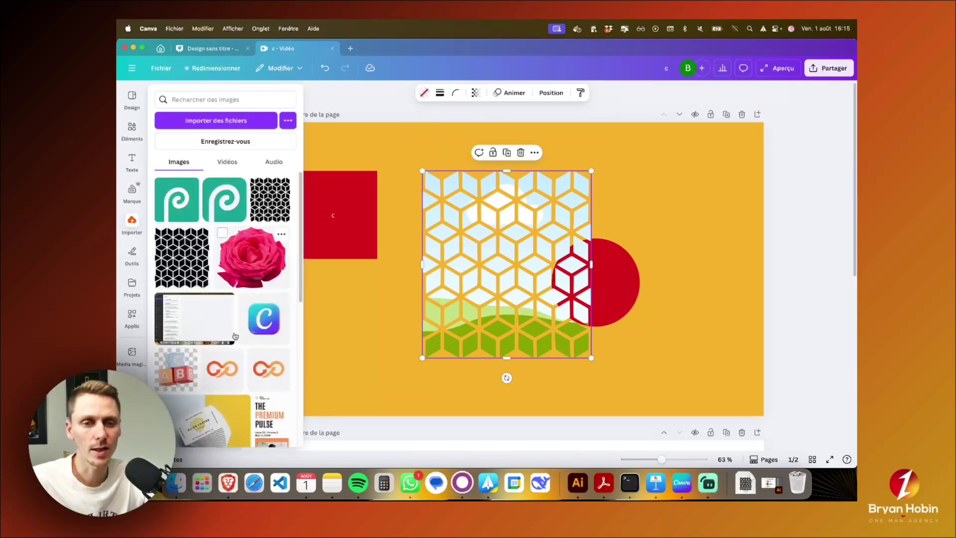
scroll(197, 324, down, 3)
drag(197, 324, 466, 269)
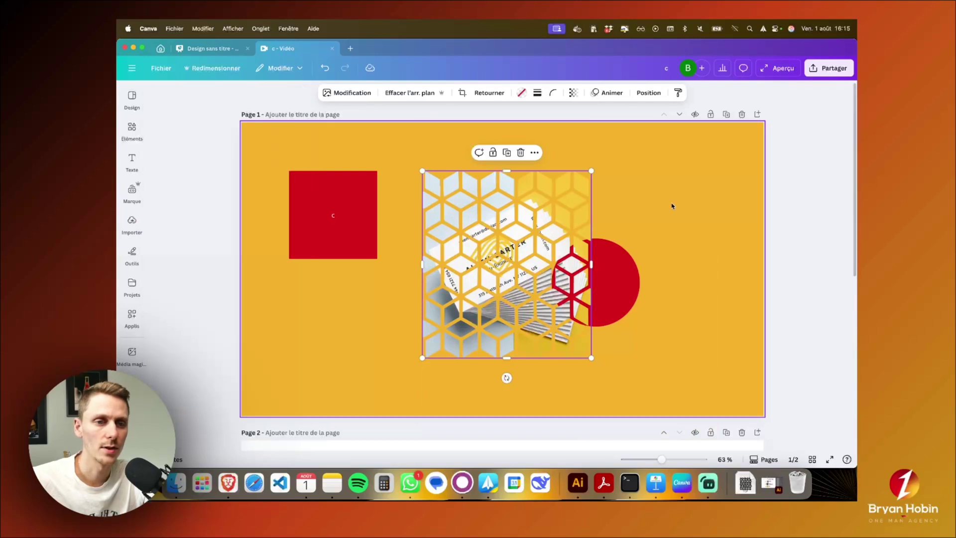
Delete the red circle and the red square from page 1.
click(688, 261)
click(627, 274)
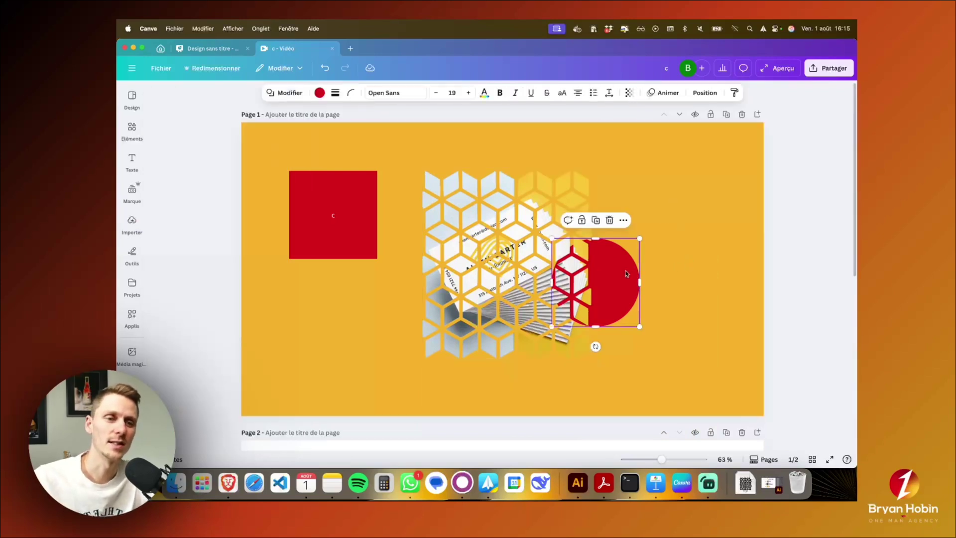
key(Delete)
click(304, 202)
key(Delete)
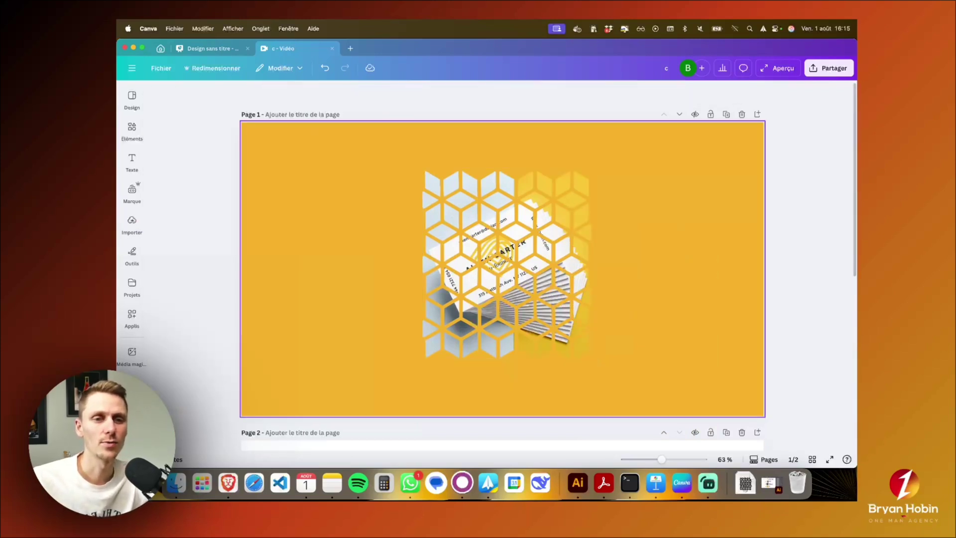
Resize the photo-filled cube-pattern frame from its lower-right corner.
click(474, 239)
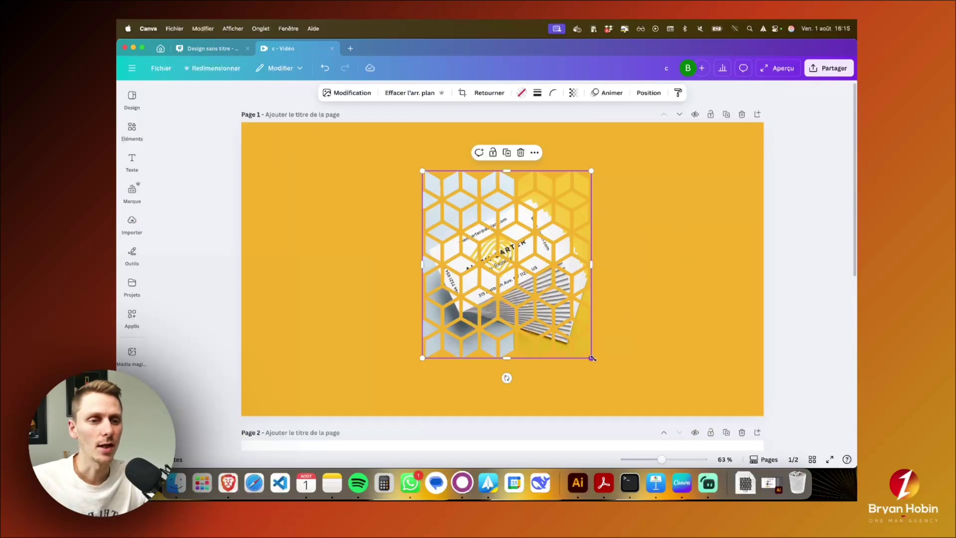
drag(592, 357, 494, 394)
click(572, 373)
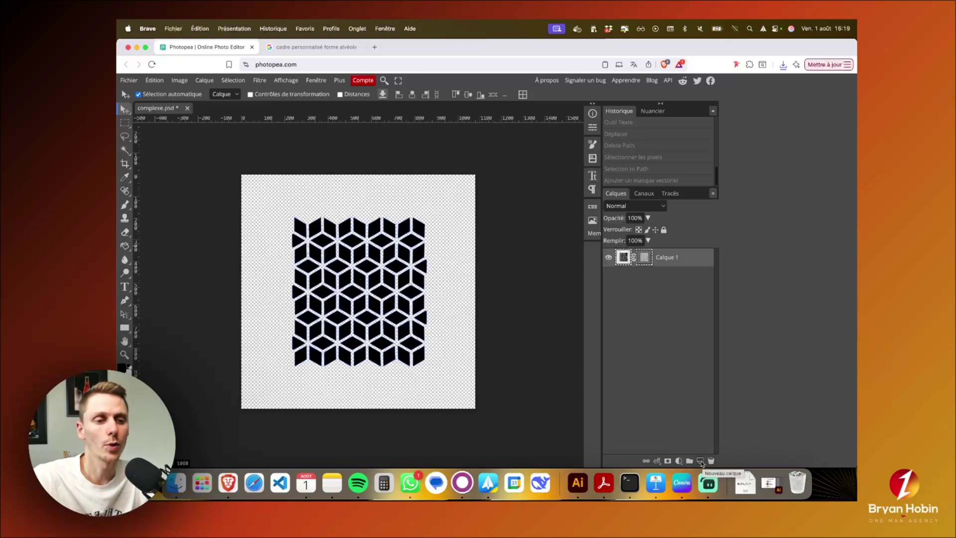
In Photopea, add a new empty layer and delete Calque 1 along with its vector mask.
click(701, 462)
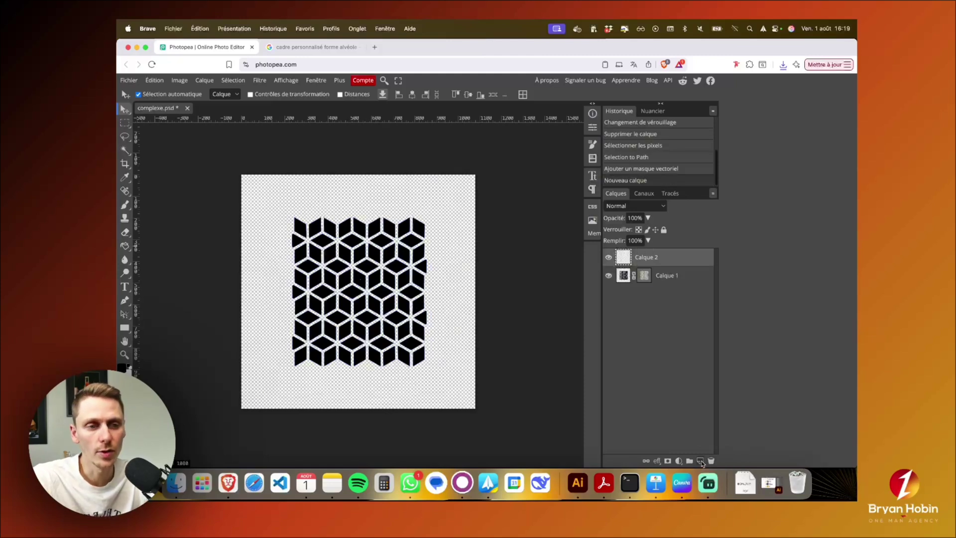
click(692, 283)
click(711, 461)
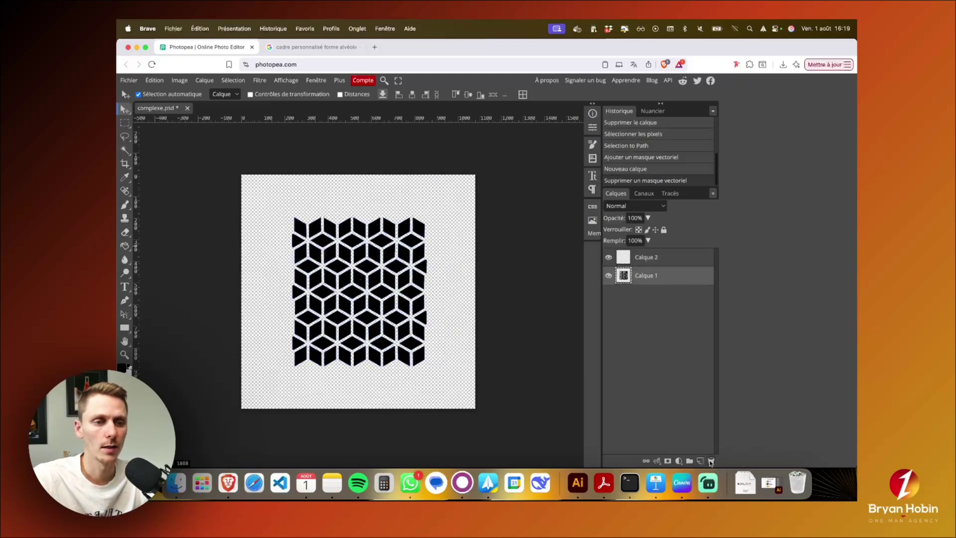
click(711, 461)
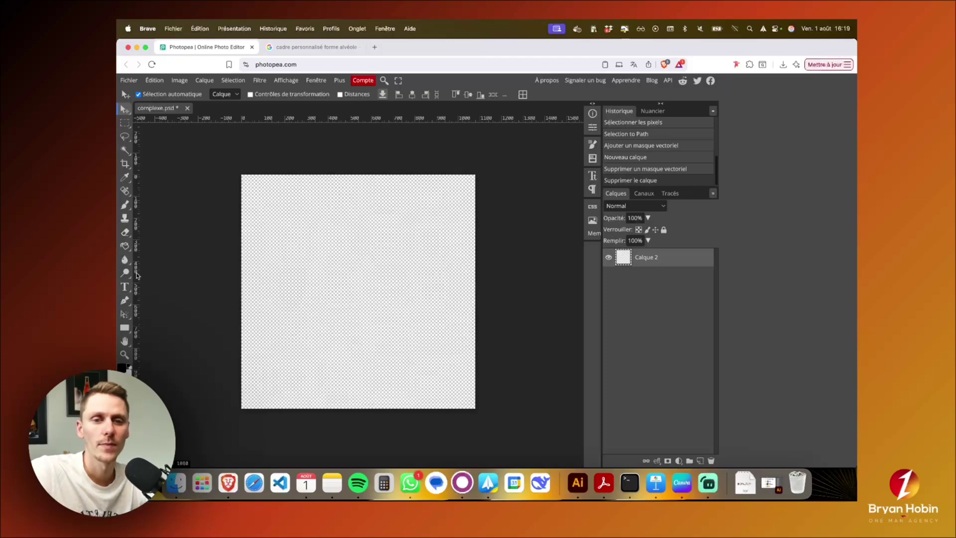
Add the text BONJOUR in black Alfa Slab One and move it to the horizontal center of the canvas, slightly above the middle.
click(125, 288)
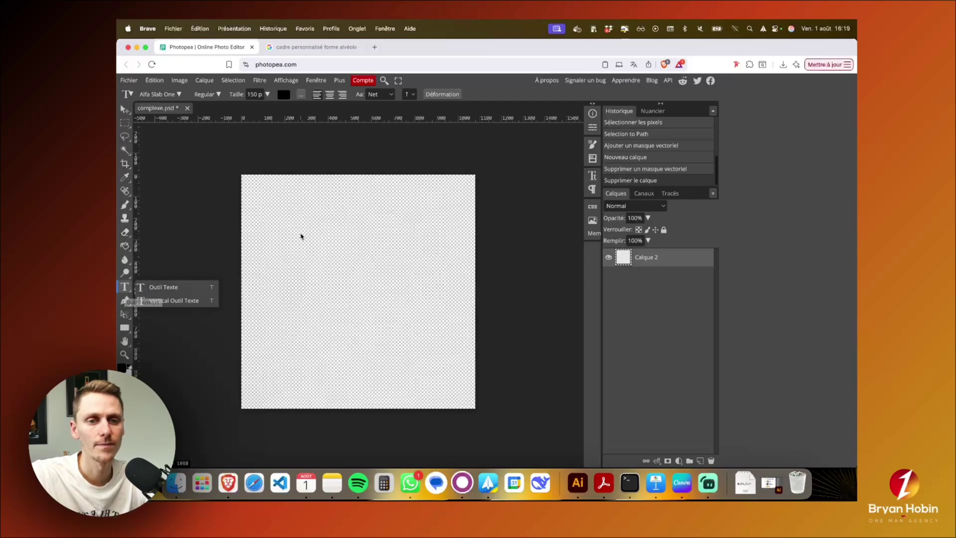
click(301, 233)
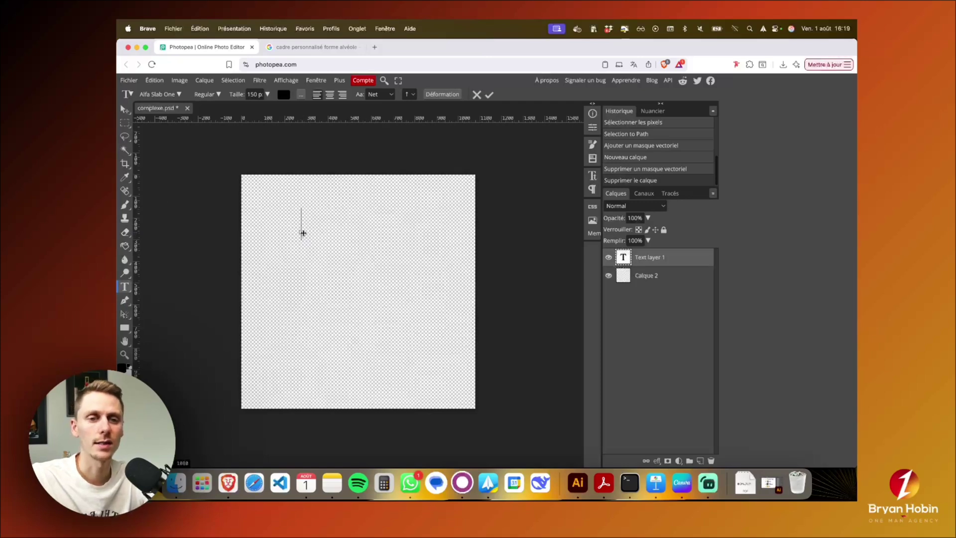
text(BONJOUR)
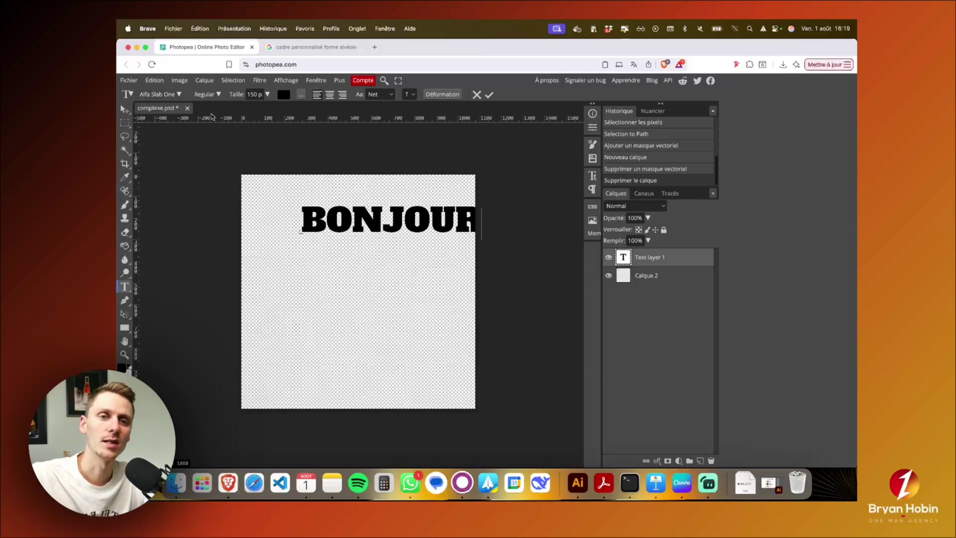
click(267, 95)
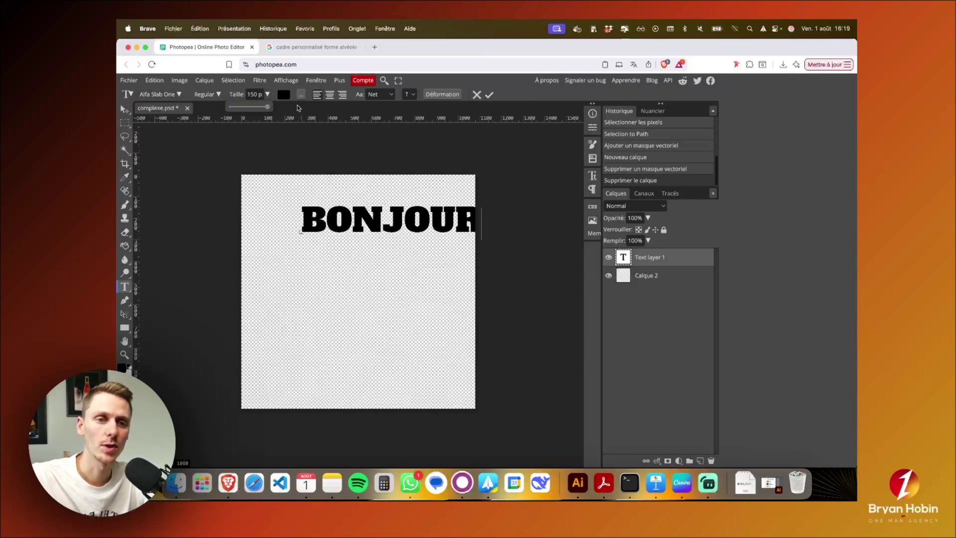
click(490, 95)
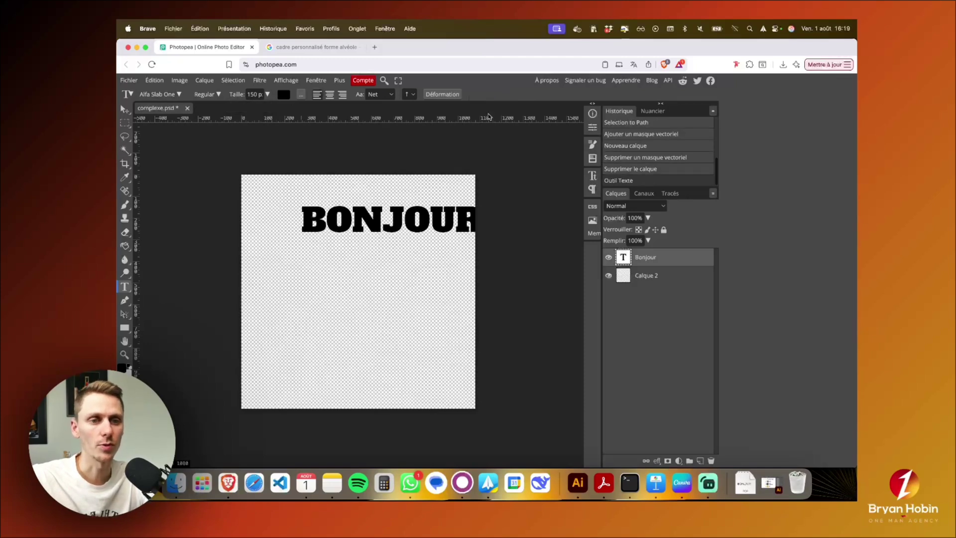
click(126, 109)
drag(372, 224, 339, 267)
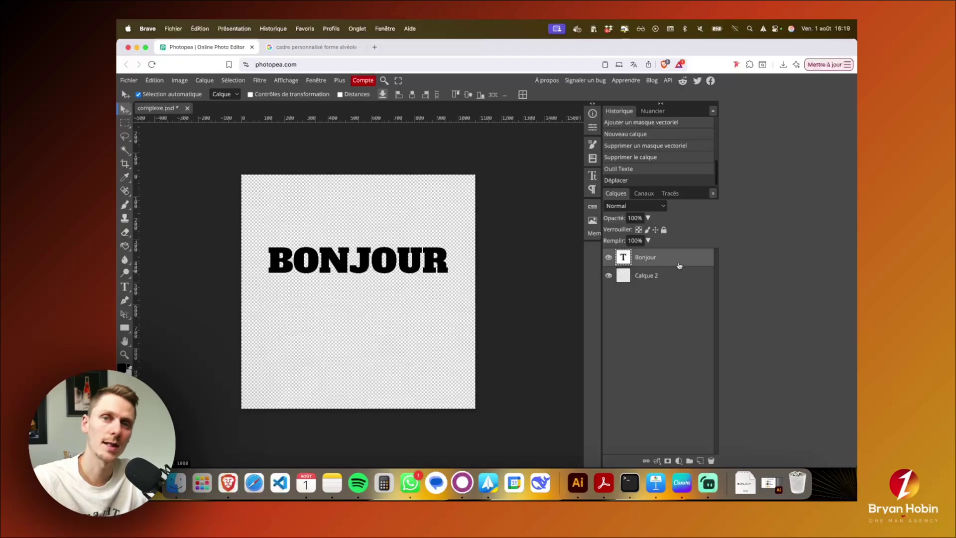
Select the Bonjour text layer's pixels and replace the old cube-pattern work path with a path made from this selection.
right_click(680, 263)
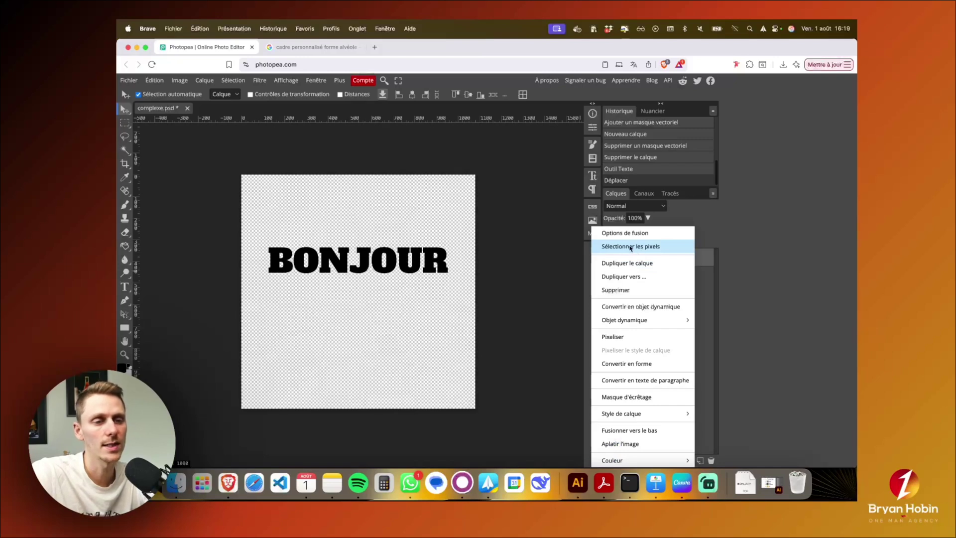
click(630, 248)
click(670, 194)
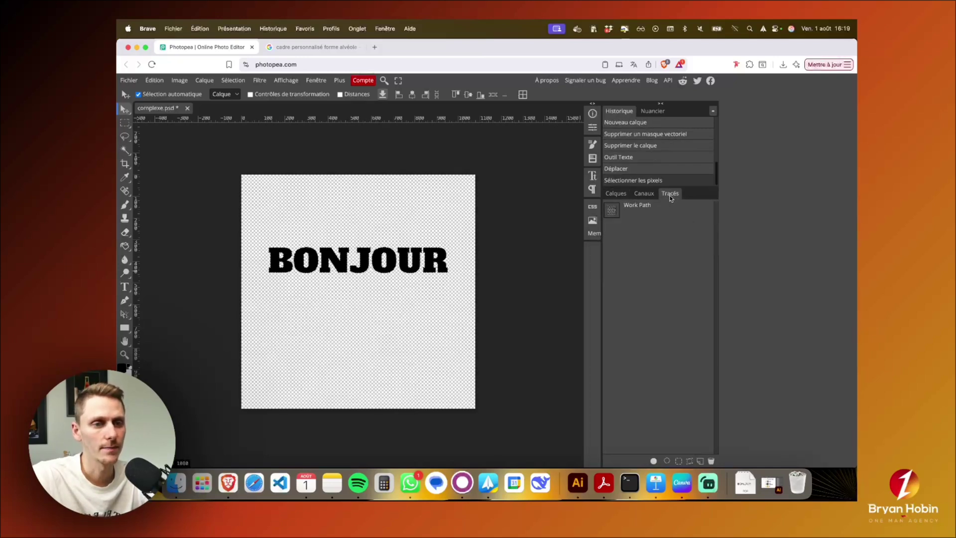
click(652, 215)
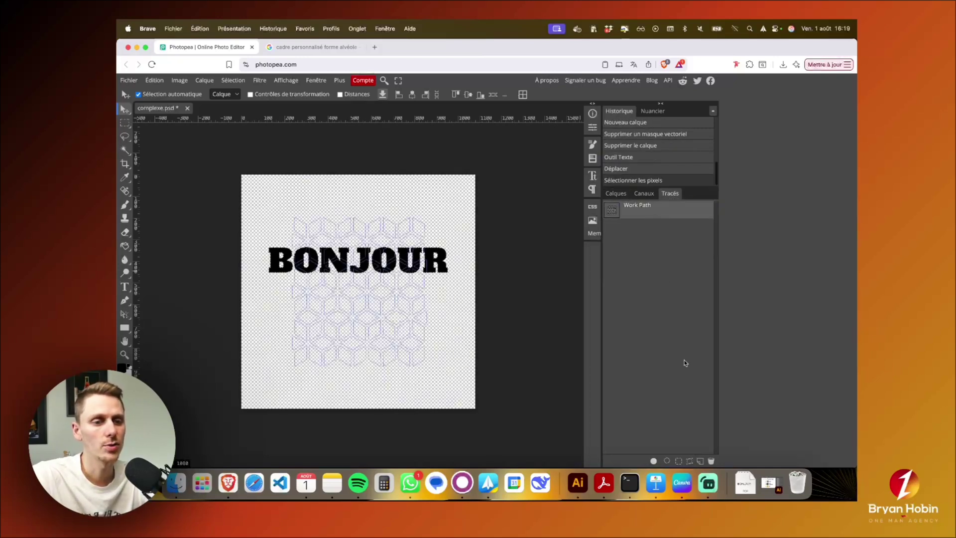
click(711, 461)
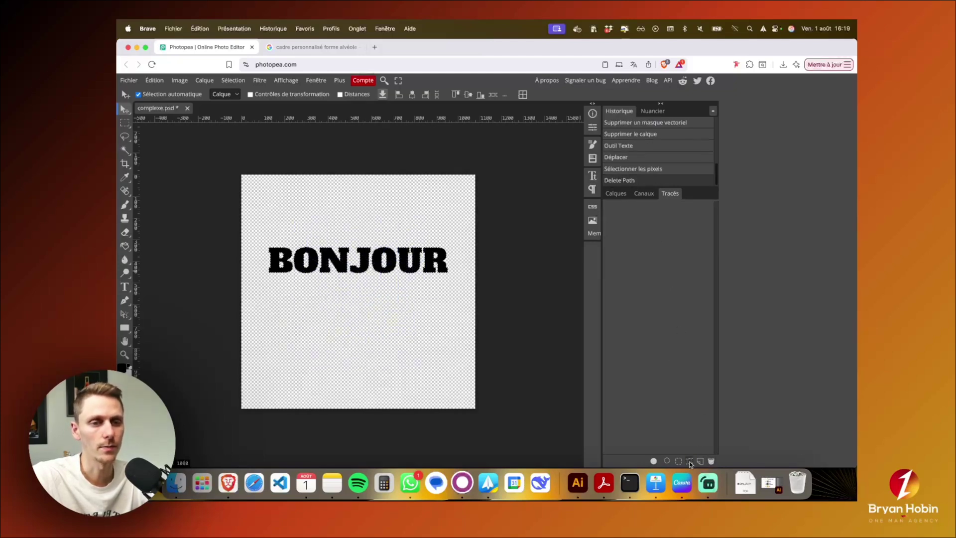
click(689, 461)
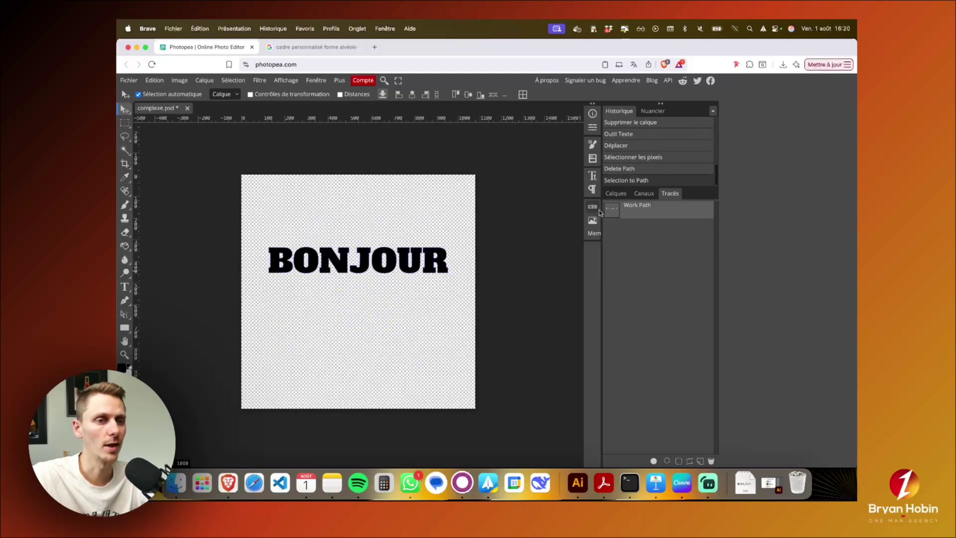
Rasterize the Bonjour text layer and add a vector mask to it from the current path.
click(616, 194)
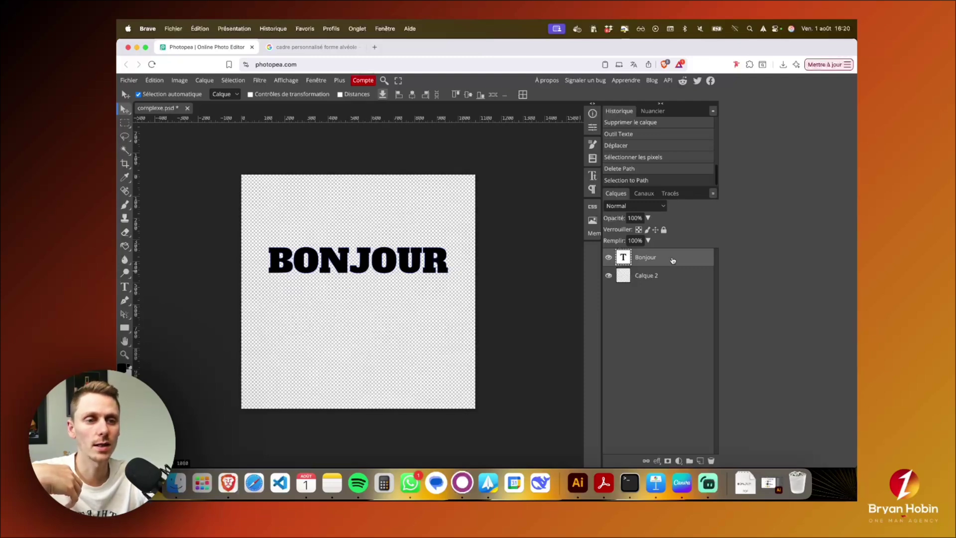
right_click(673, 261)
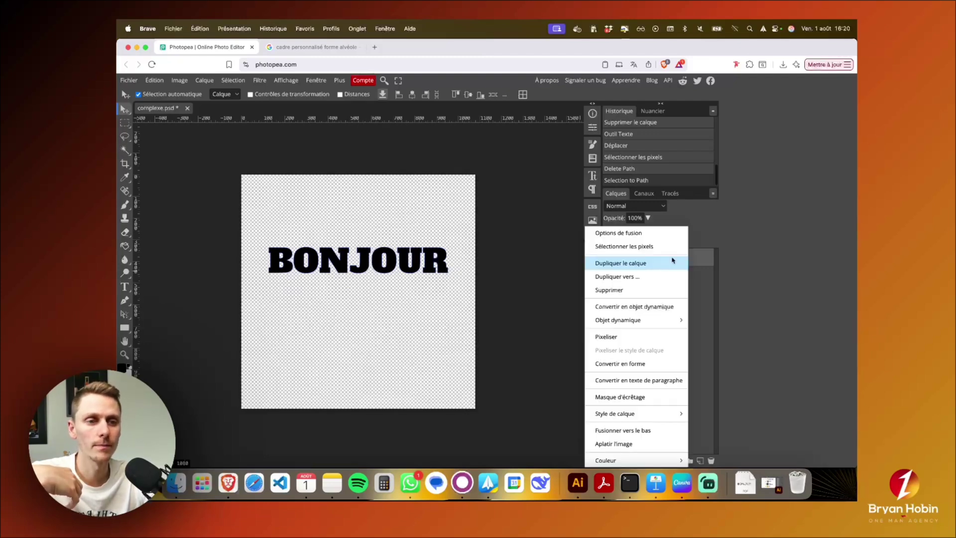
click(643, 337)
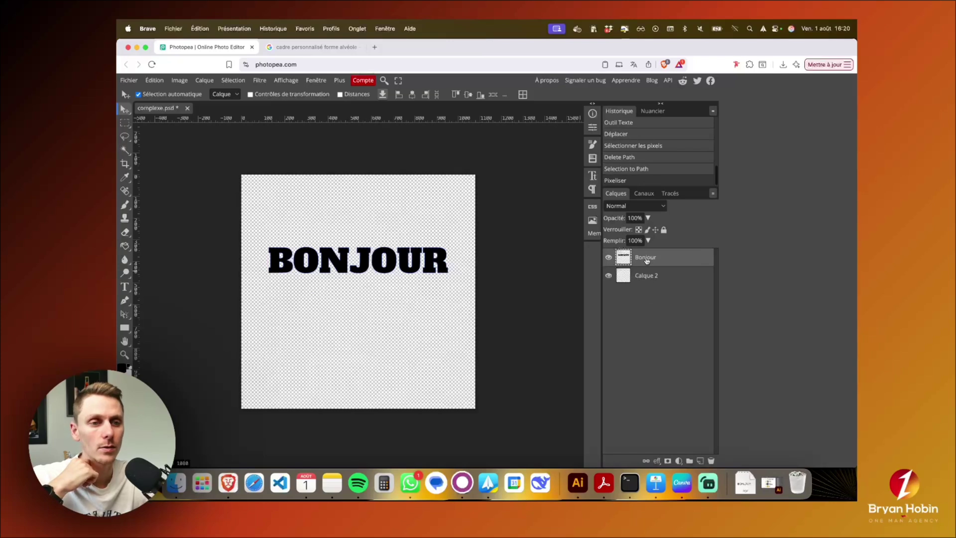
click(204, 80)
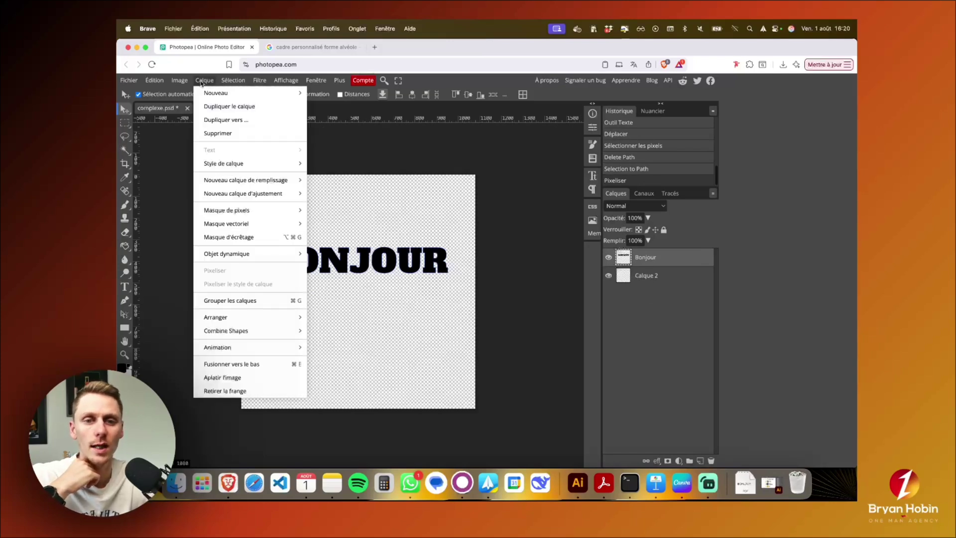
mouse_move(259, 224)
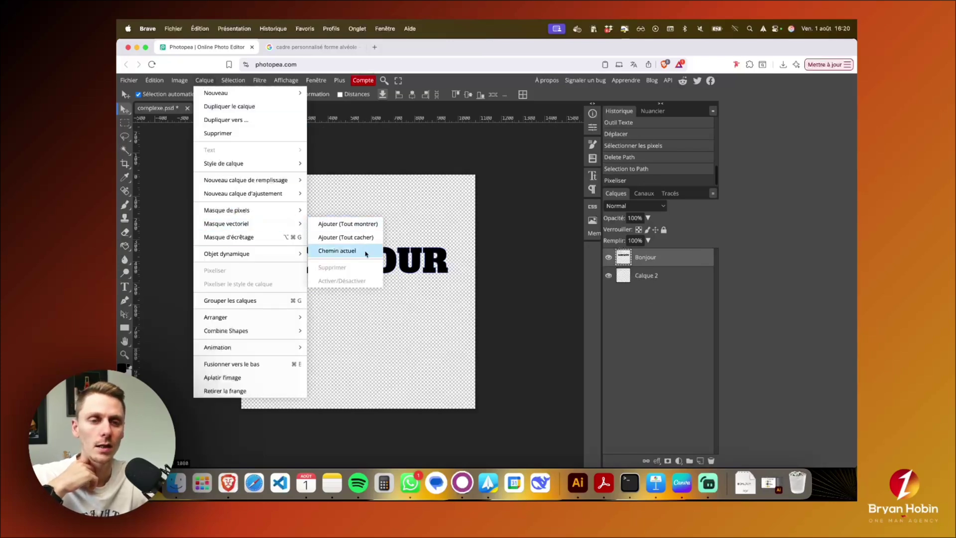
click(366, 251)
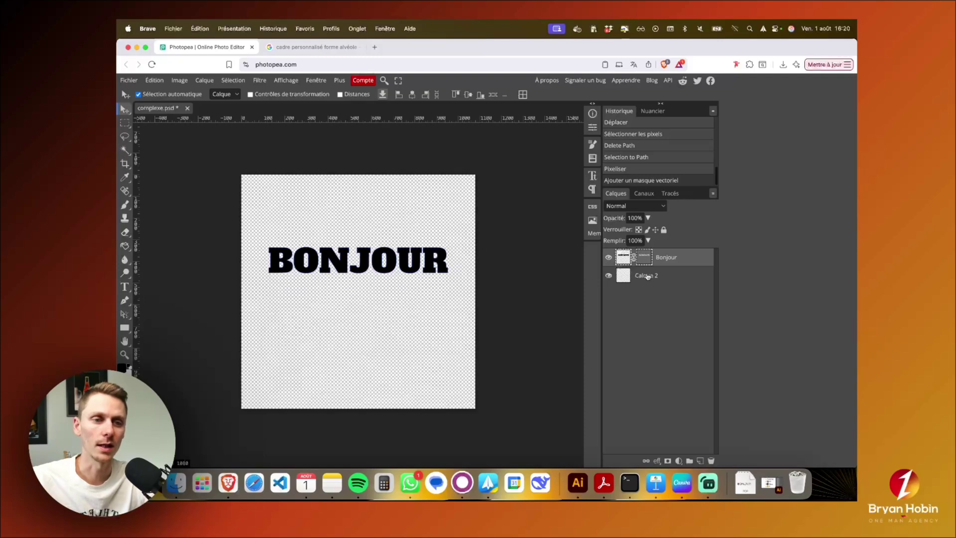
Delete the empty Calque 2 layer and export the document as a PDF over the existing bonjour.pdf in Téléchargements.
click(647, 277)
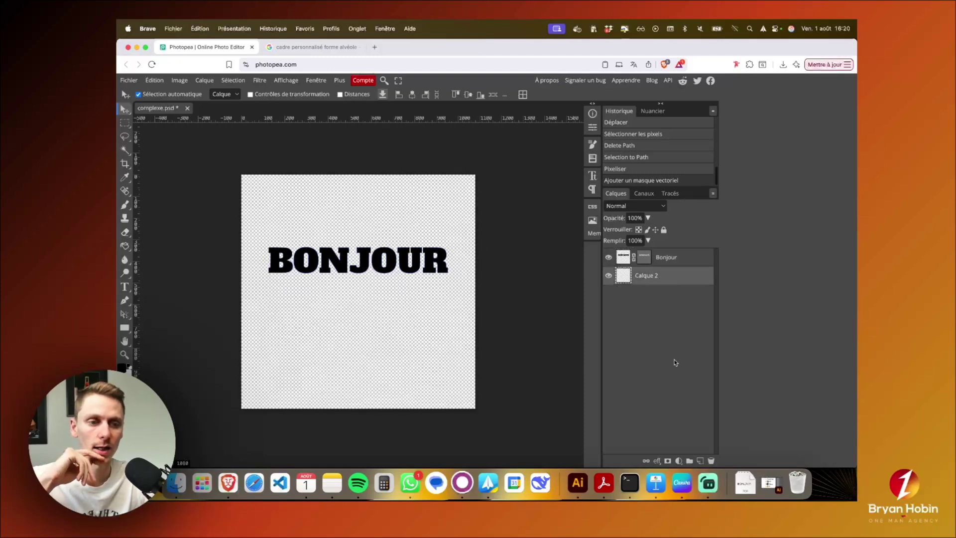
click(712, 460)
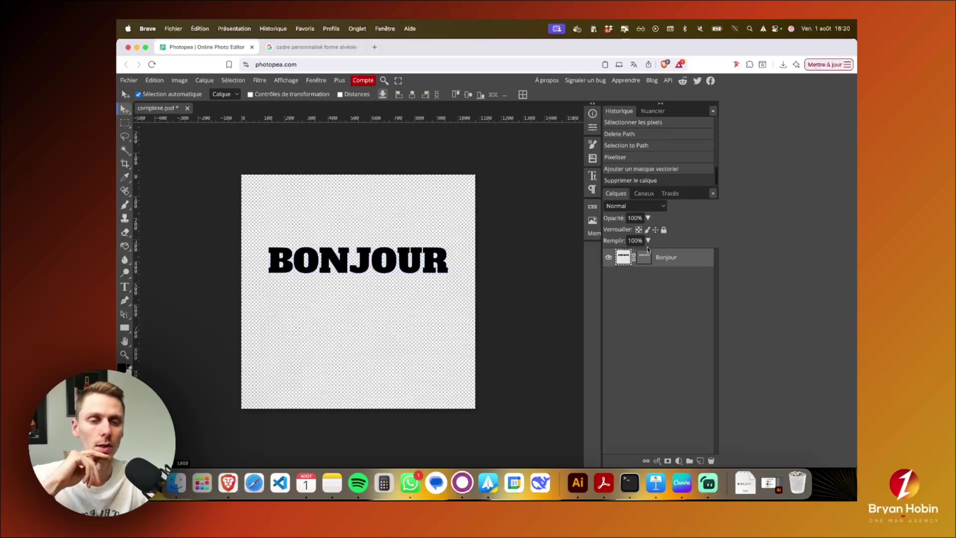
click(128, 81)
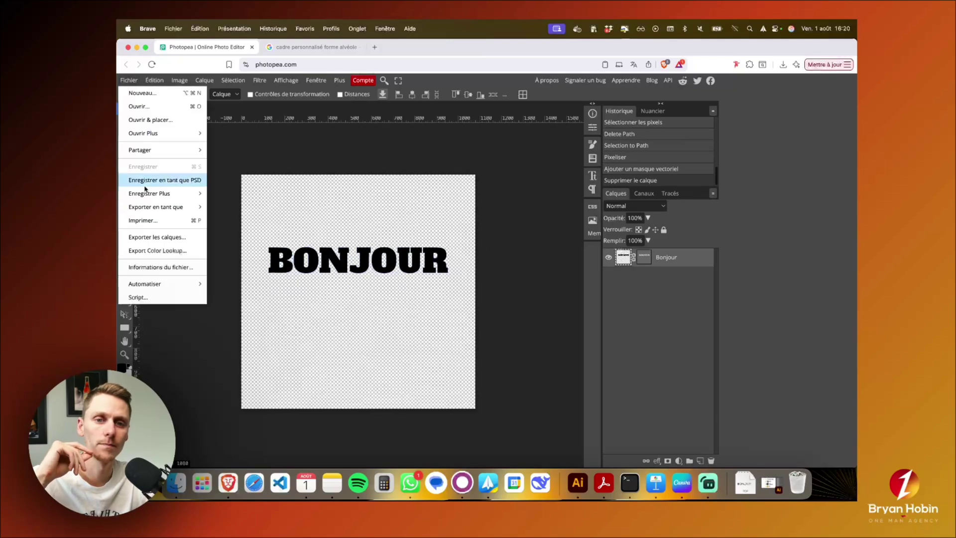
mouse_move(153, 208)
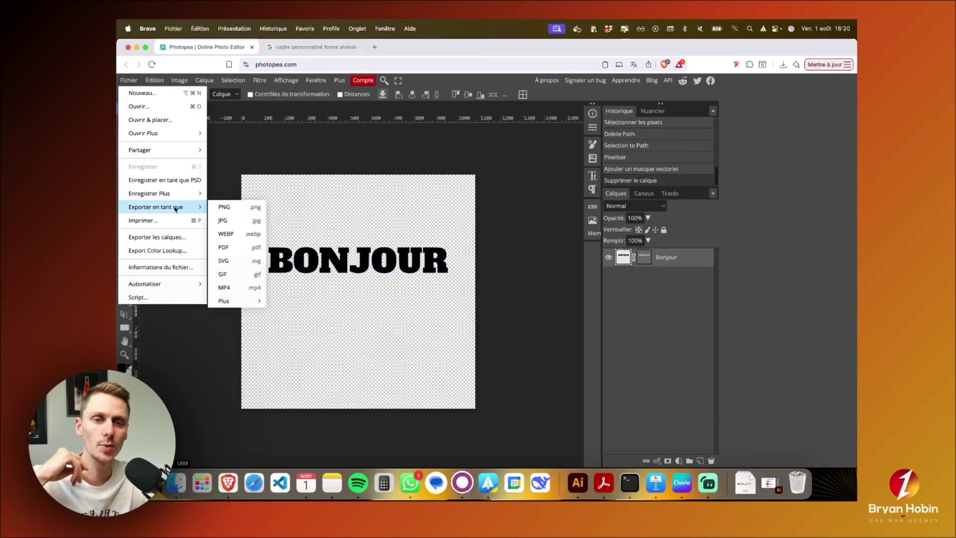
click(244, 248)
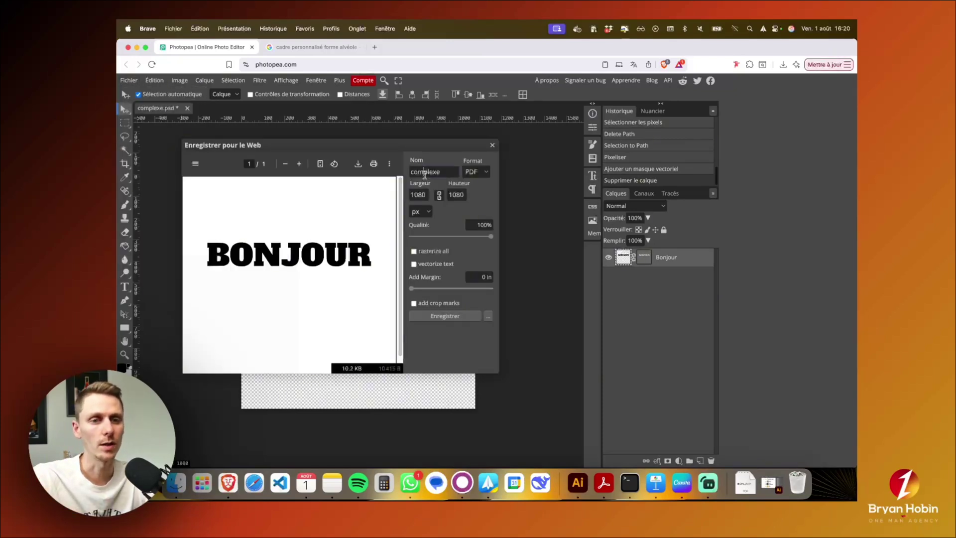
double_click(426, 172)
text(bonjour)
click(451, 316)
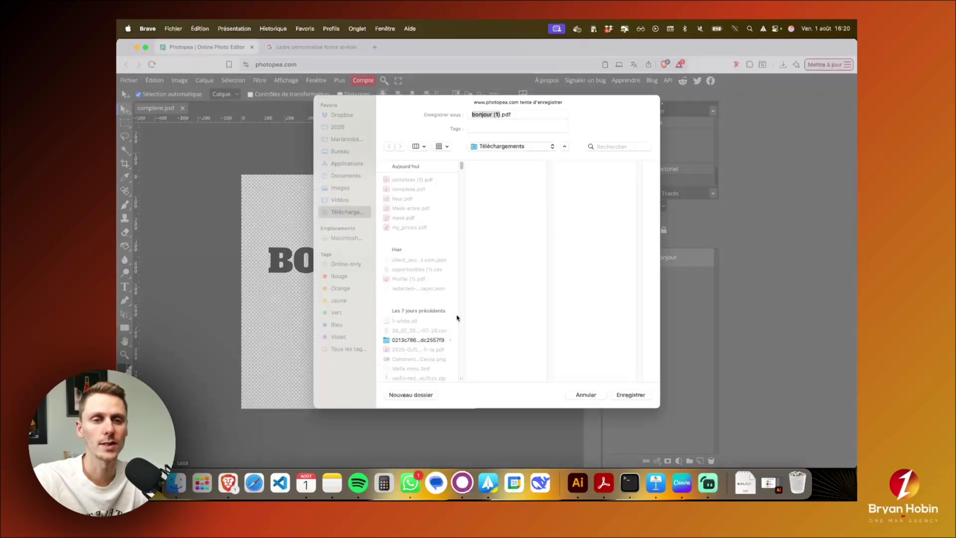
click(412, 181)
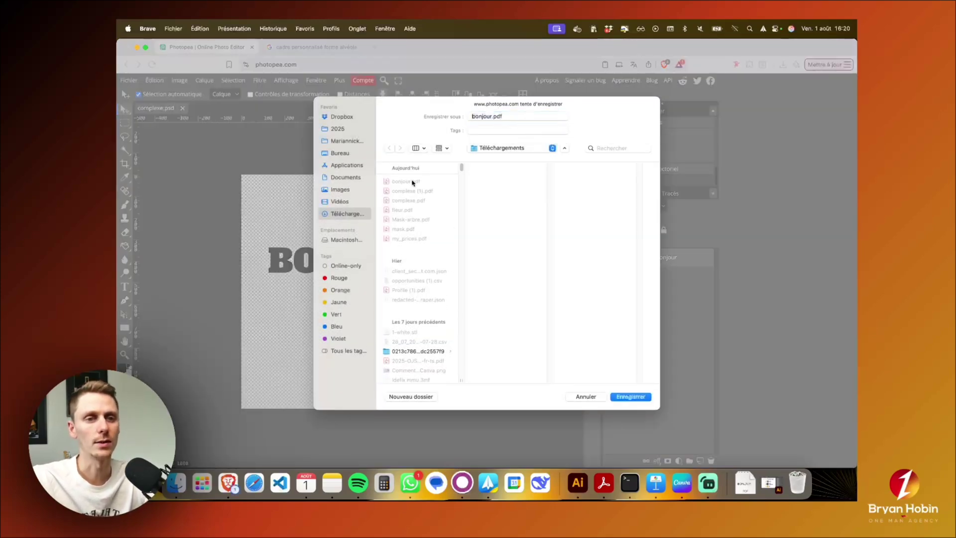
key(Return)
click(511, 289)
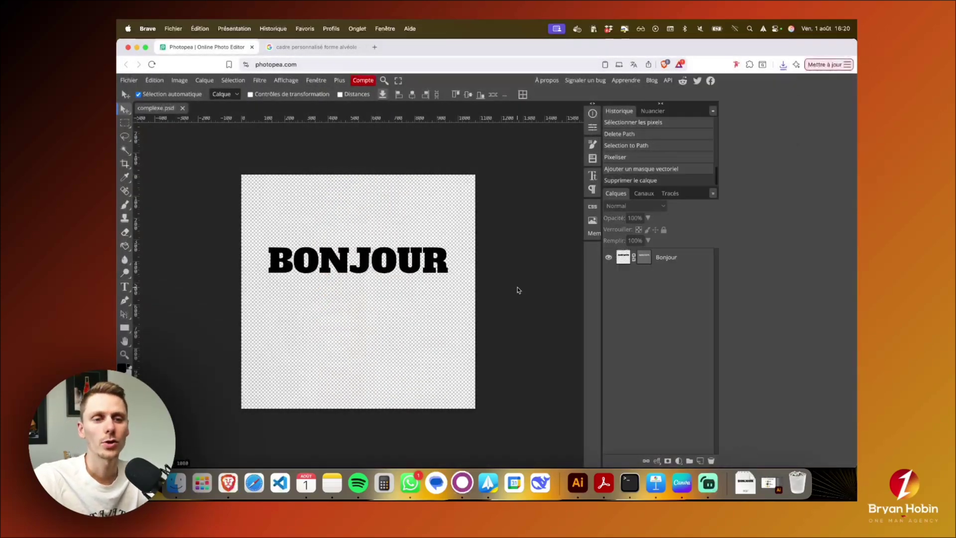
Switch to Canva and upload bonjour.pdf from the downloads into the design at the blank page 2.
click(682, 483)
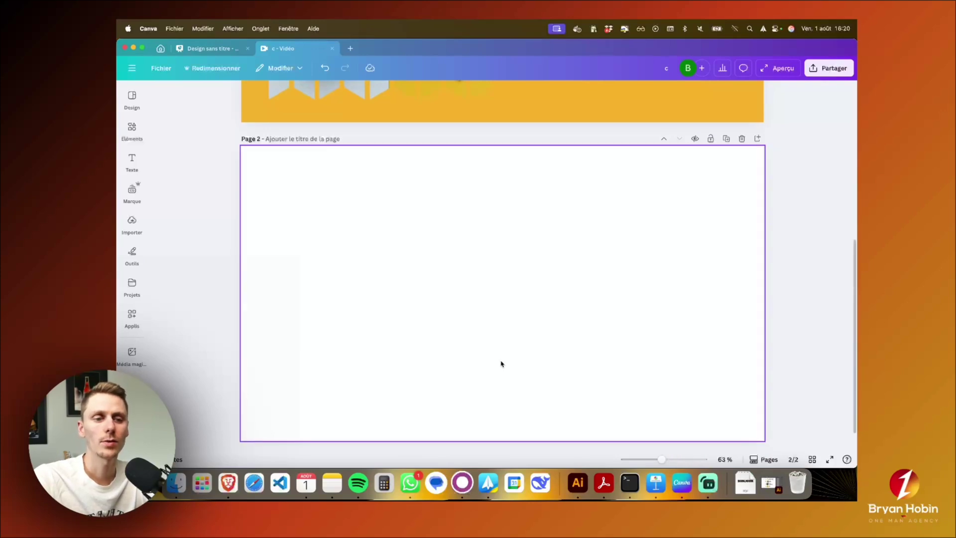
scroll(488, 246, down, 1)
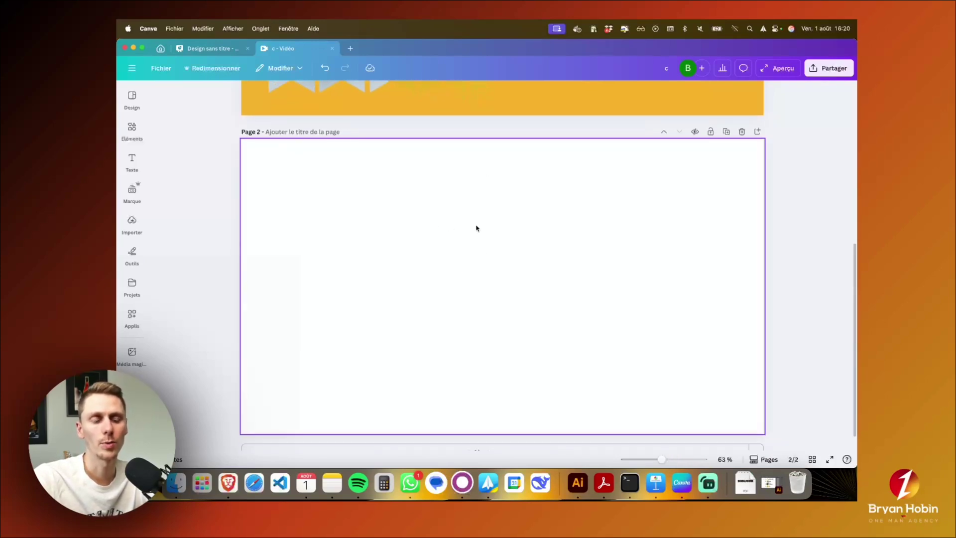
click(745, 481)
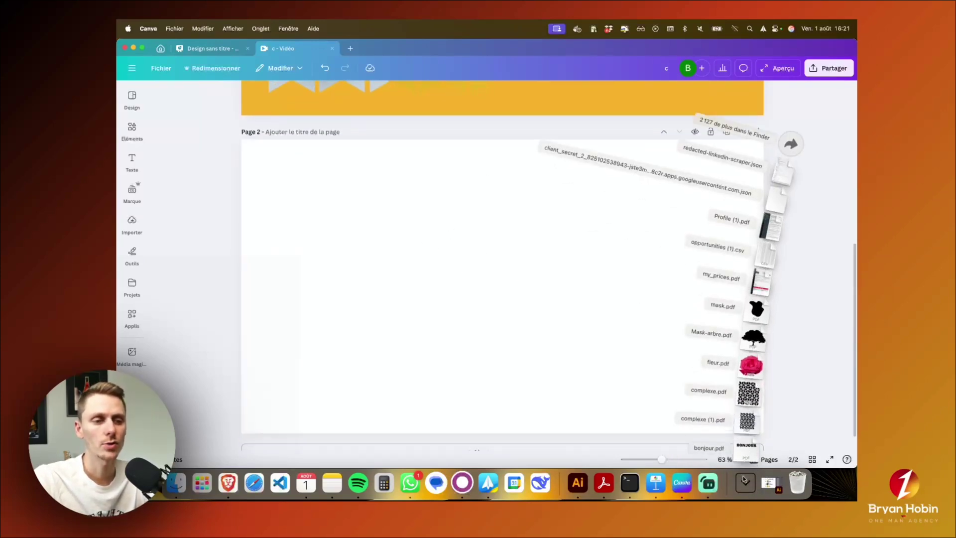
drag(746, 451, 527, 262)
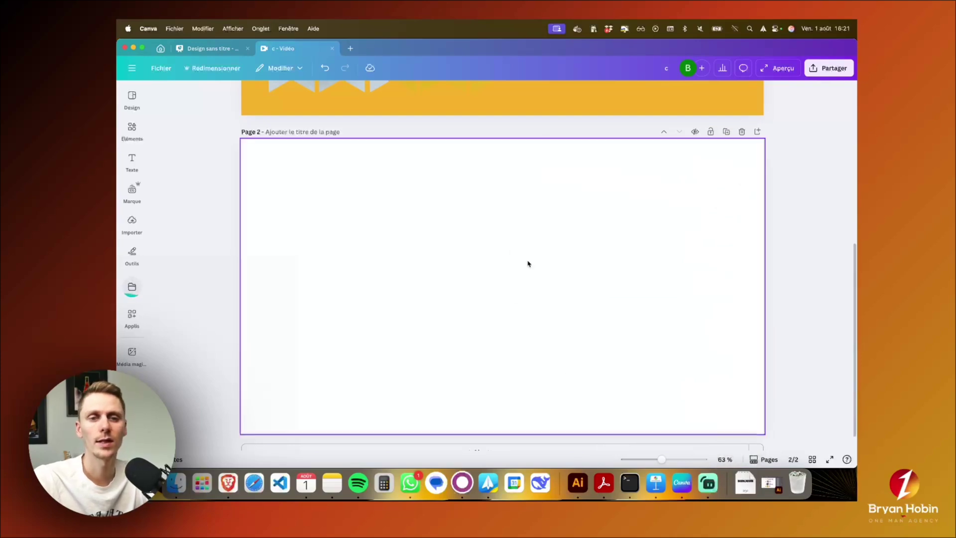
Place the newly imported bonjour.pdf design from the projects onto page 2.
click(129, 289)
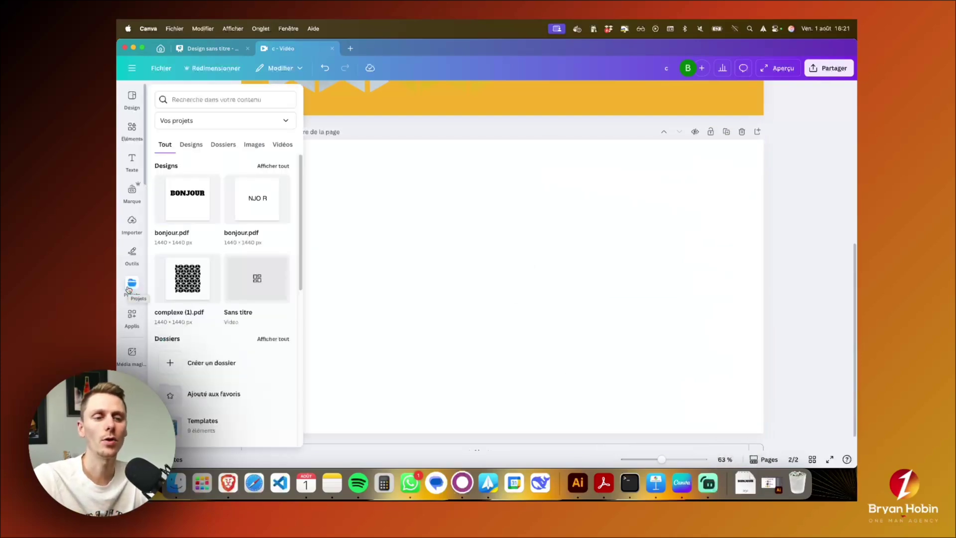
click(128, 289)
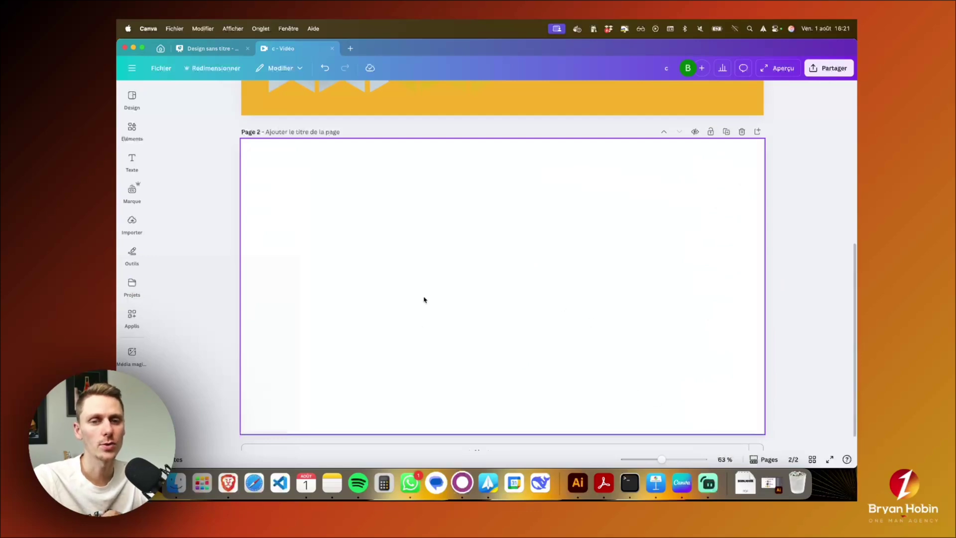
click(132, 282)
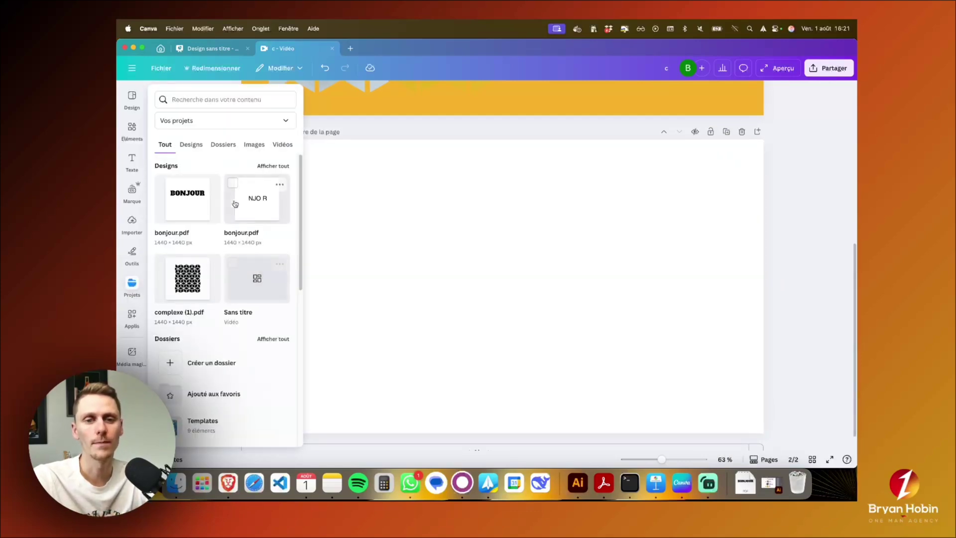
drag(170, 203, 441, 228)
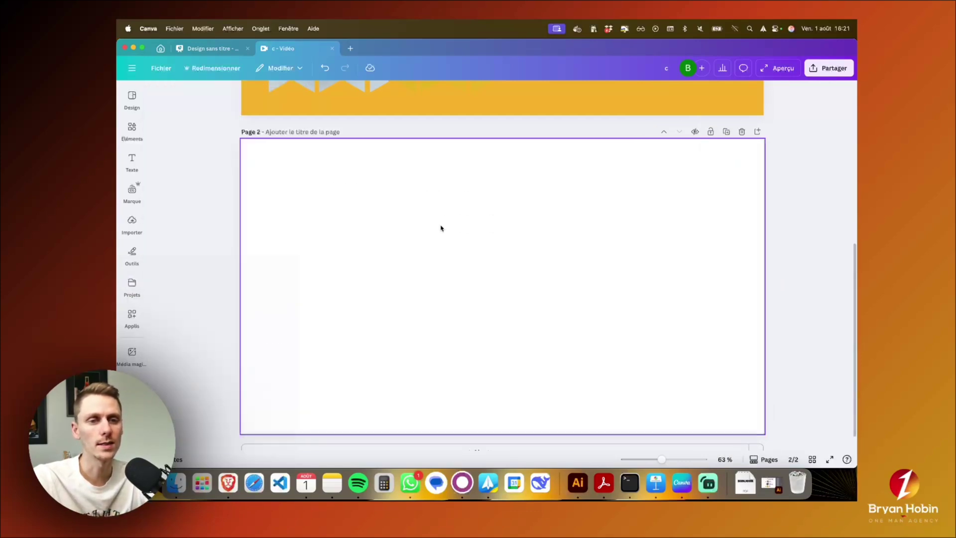
Move the BONJOUR frame down to the middle of page 2 and enlarge it to nearly the full page width.
click(465, 237)
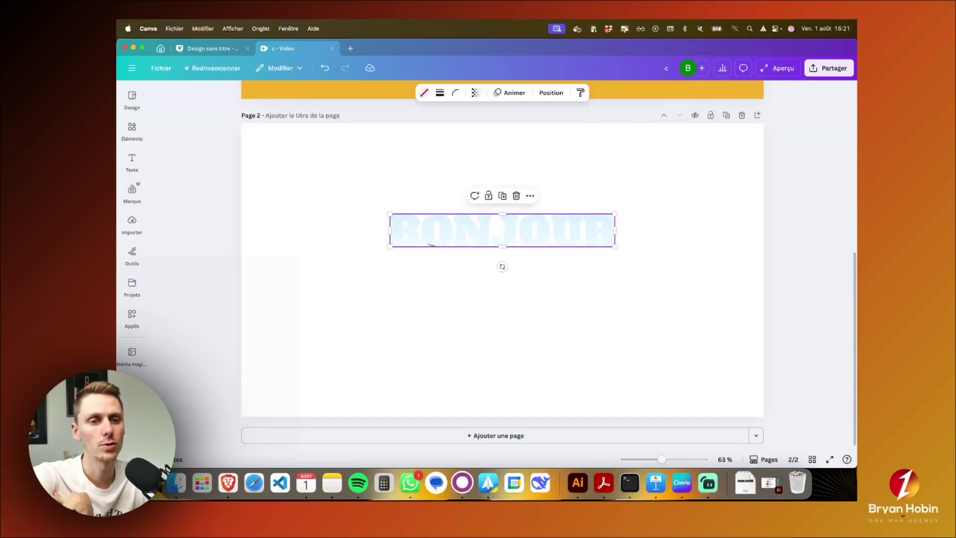
drag(477, 238, 481, 263)
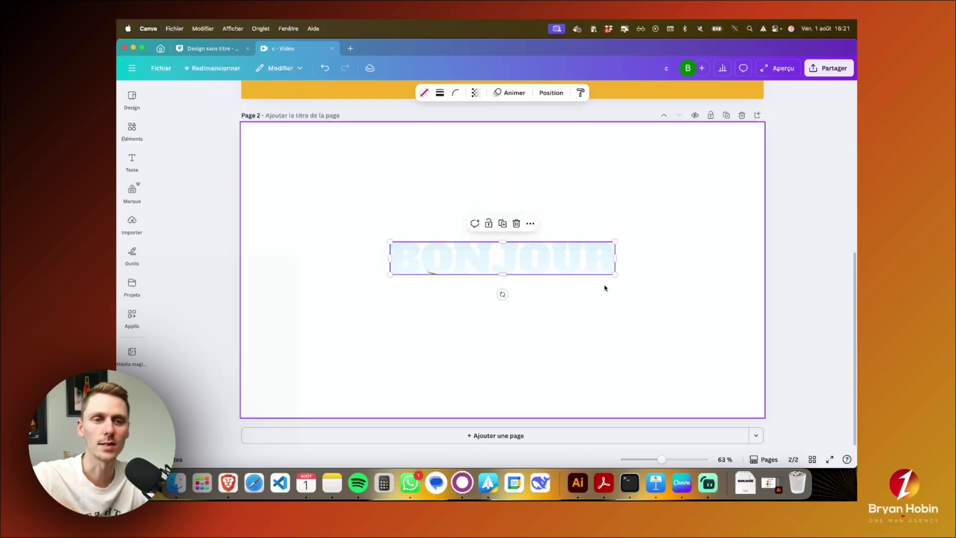
drag(615, 276, 720, 341)
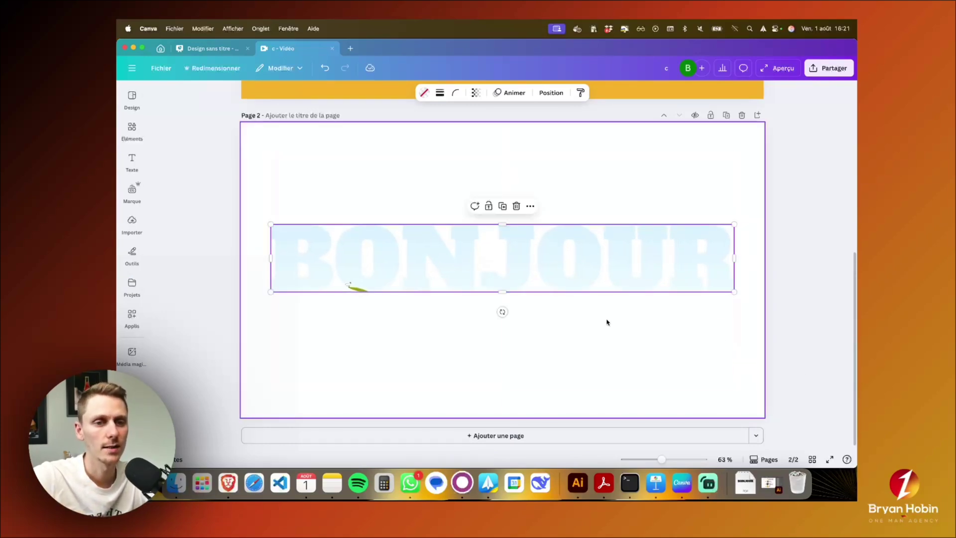
scroll(598, 318, up, 4)
scroll(566, 358, down, 4)
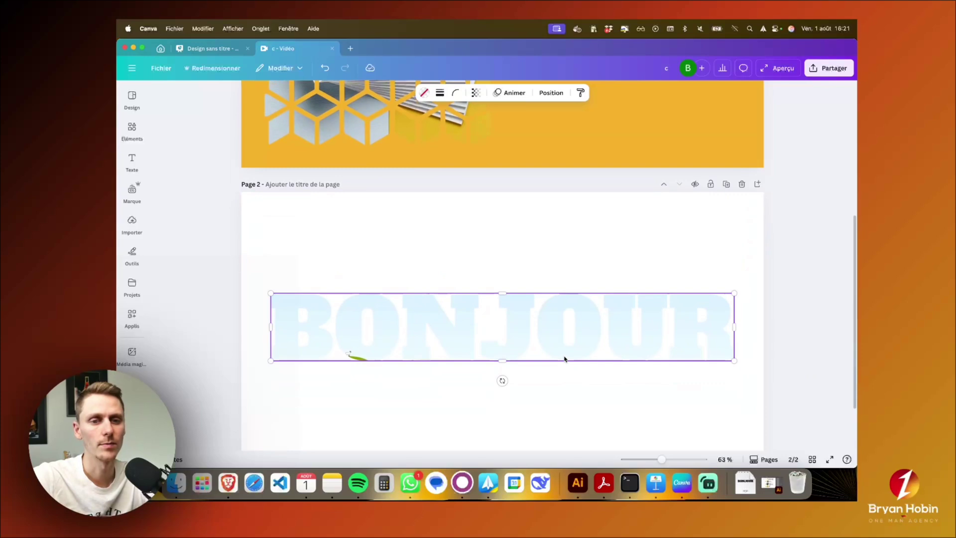
Fill the BONJOUR frame with the dark blue 10-second cube video and give it a solid white outline.
click(119, 201)
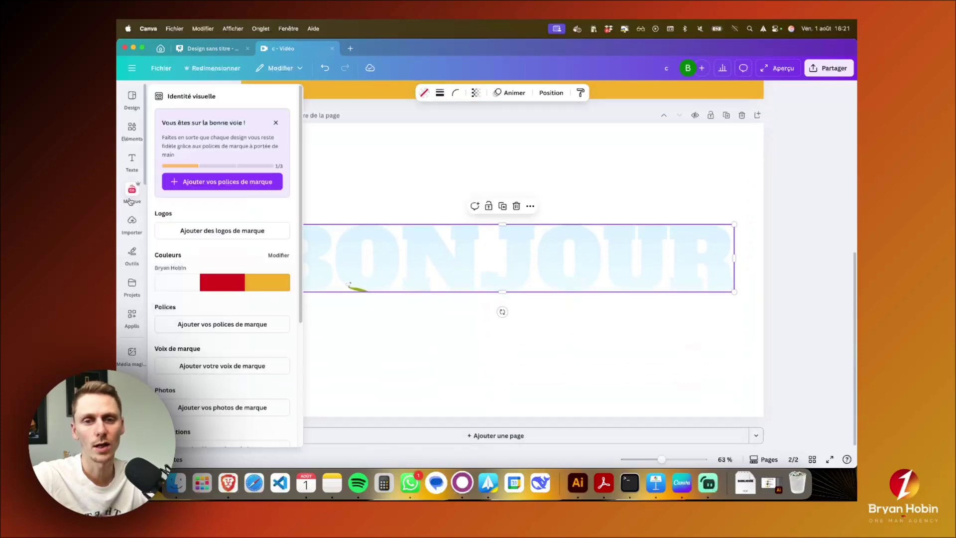
click(132, 224)
click(131, 127)
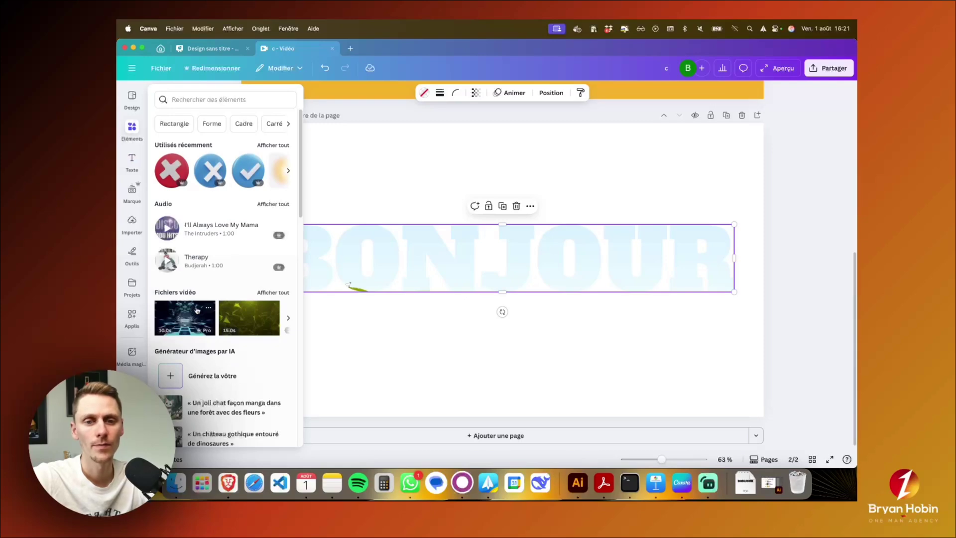
drag(184, 318, 404, 259)
click(415, 187)
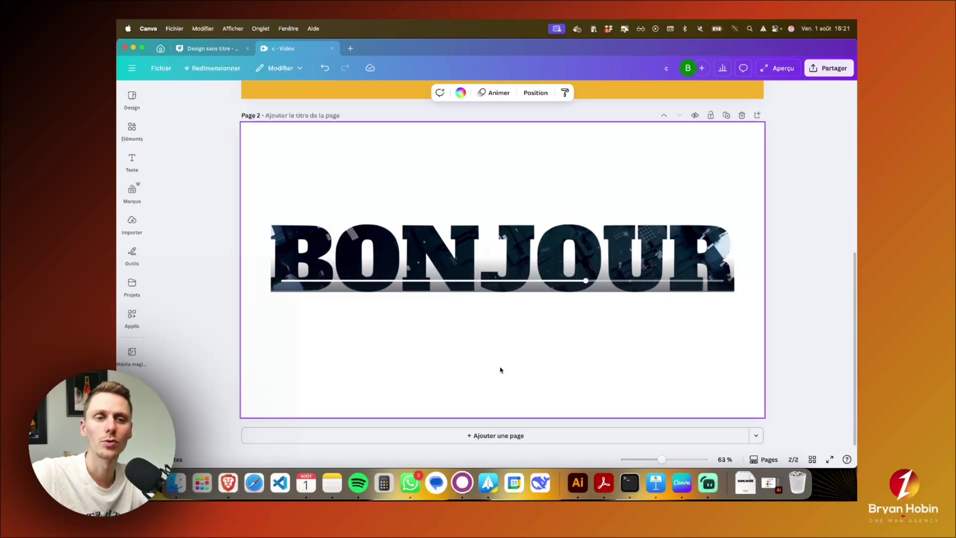
click(457, 259)
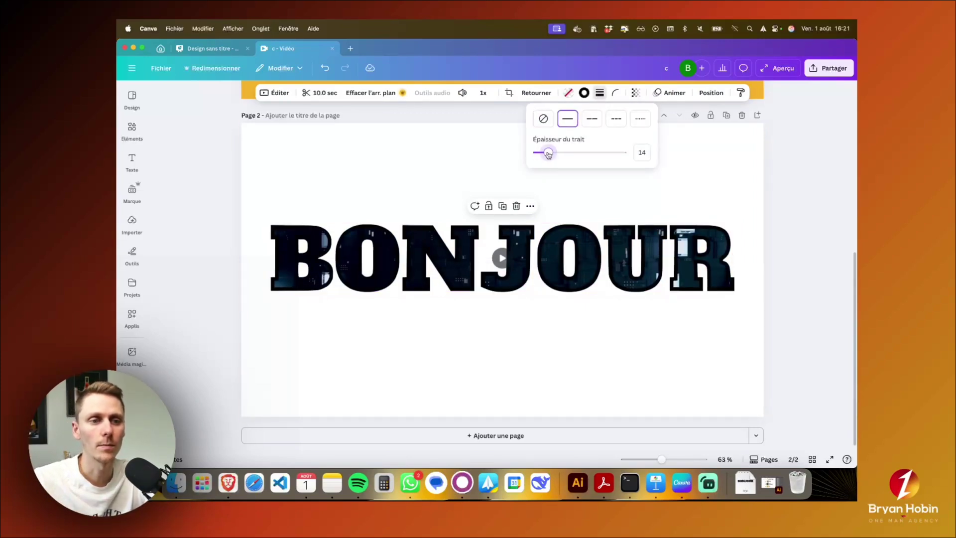
click(568, 93)
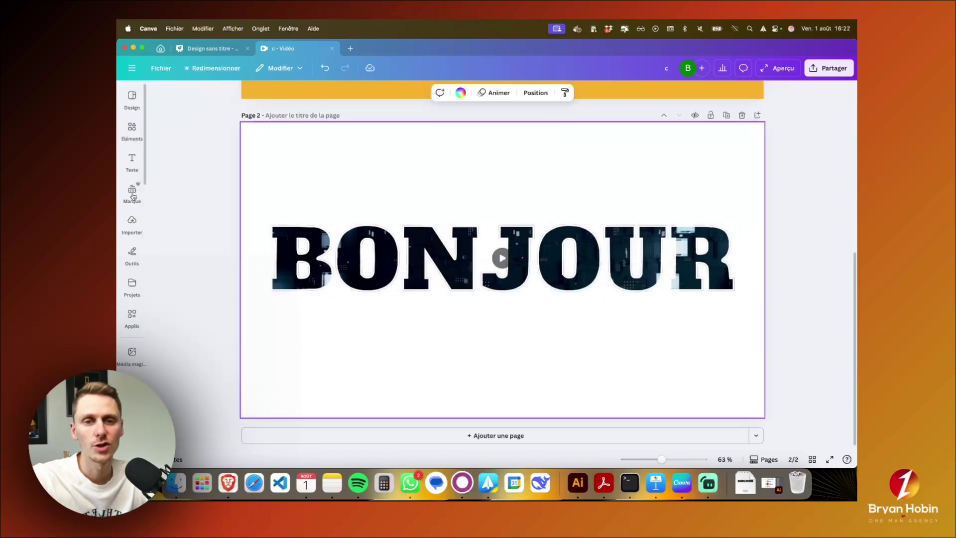
Add the recently used cube video to page 2, enlarge it to cover the whole page, and pause it.
click(131, 159)
click(132, 129)
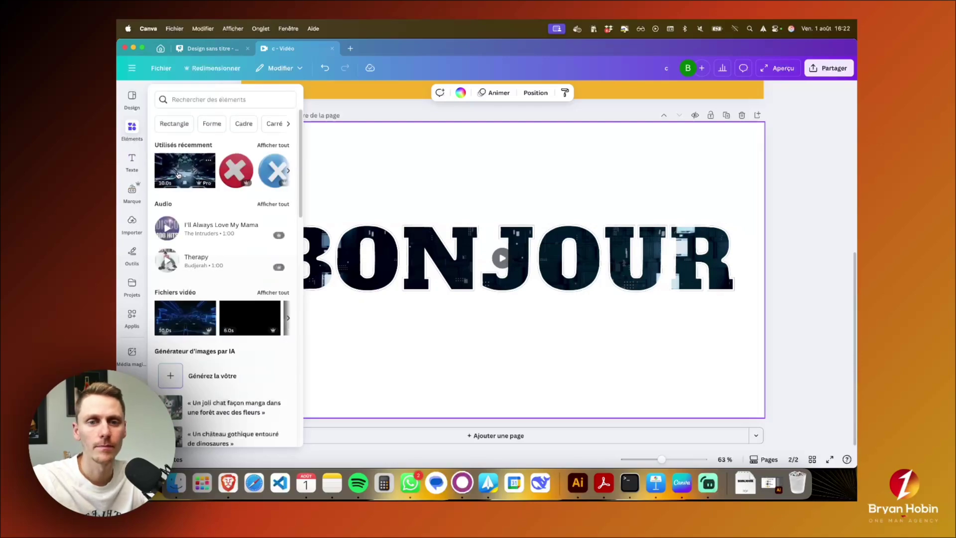
click(178, 171)
drag(429, 216, 375, 187)
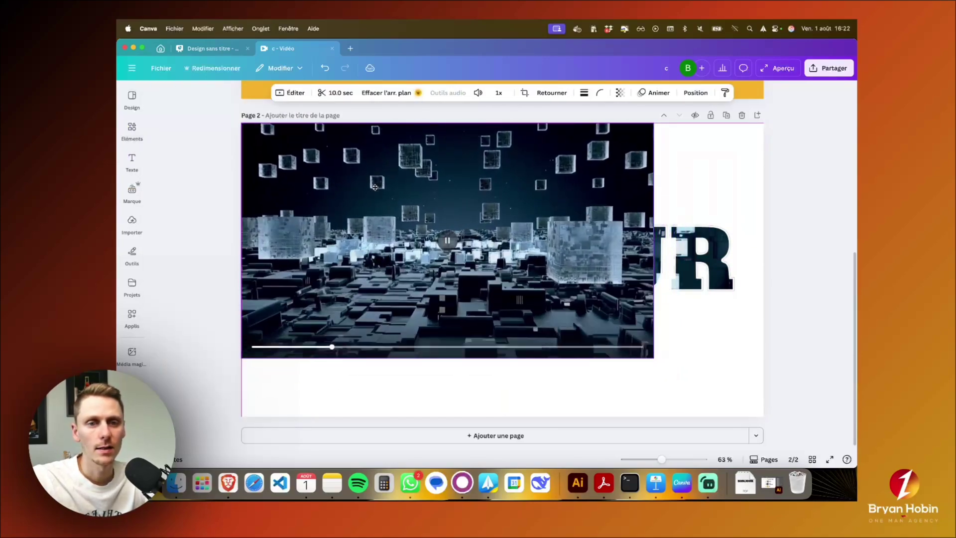
drag(654, 358, 785, 427)
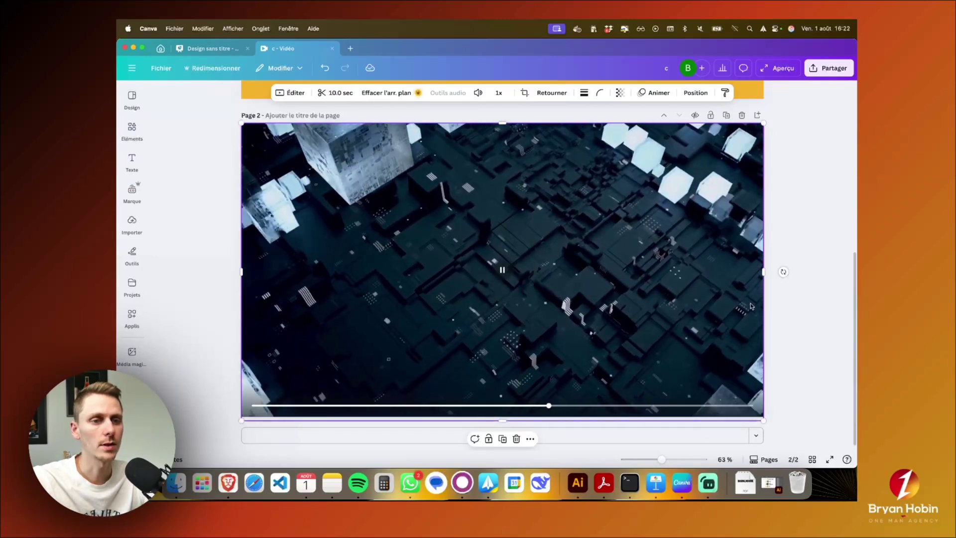
click(550, 265)
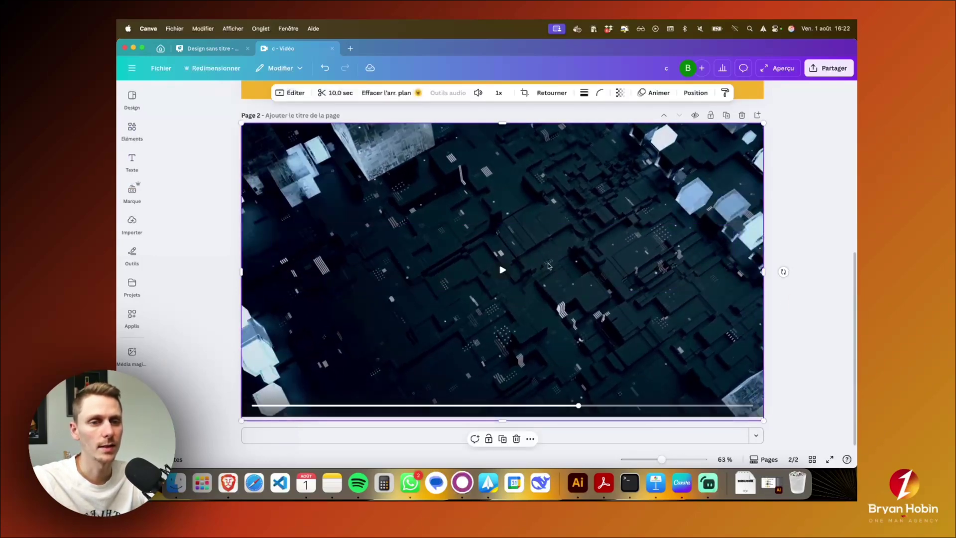
Reorder the layers so the full-page video lies behind the BONJOUR frame, and preview the design's playback.
click(696, 93)
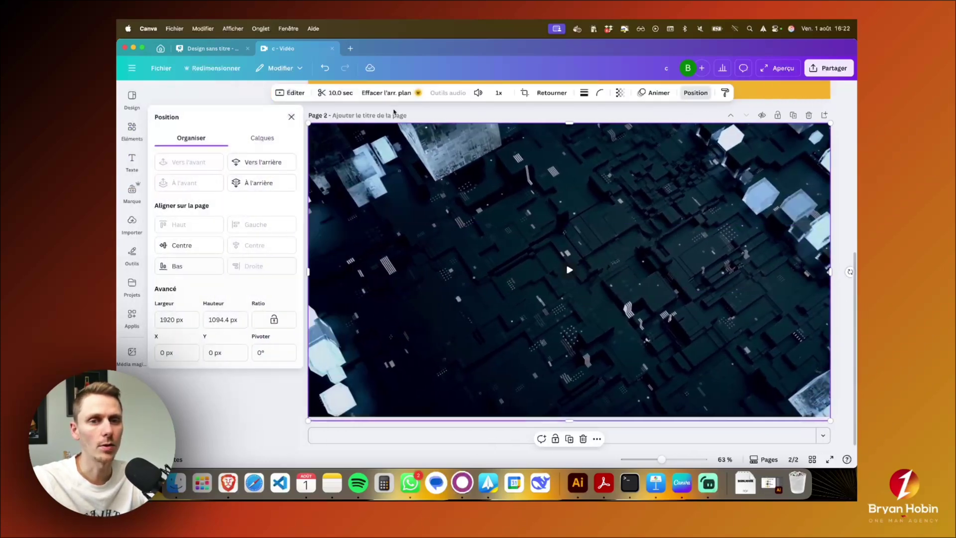
click(261, 138)
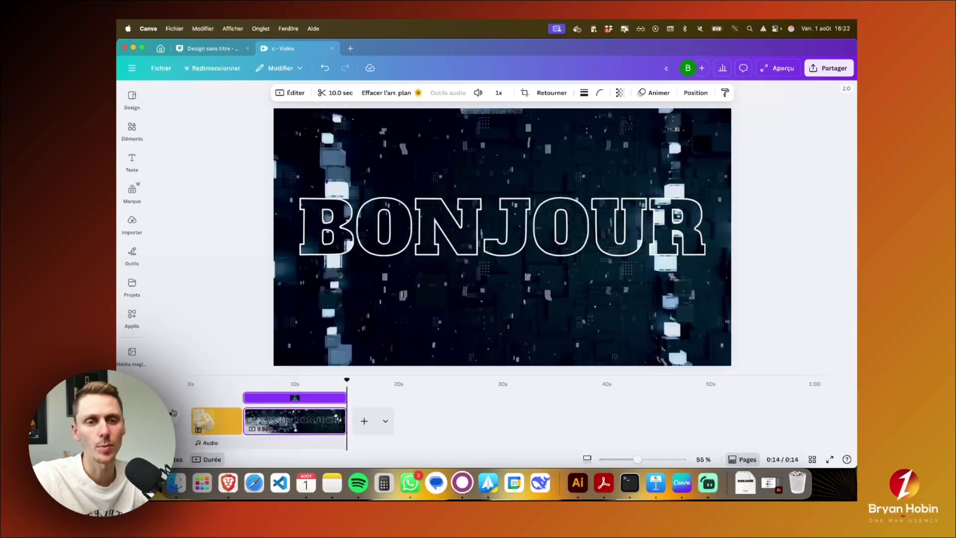
key(space)
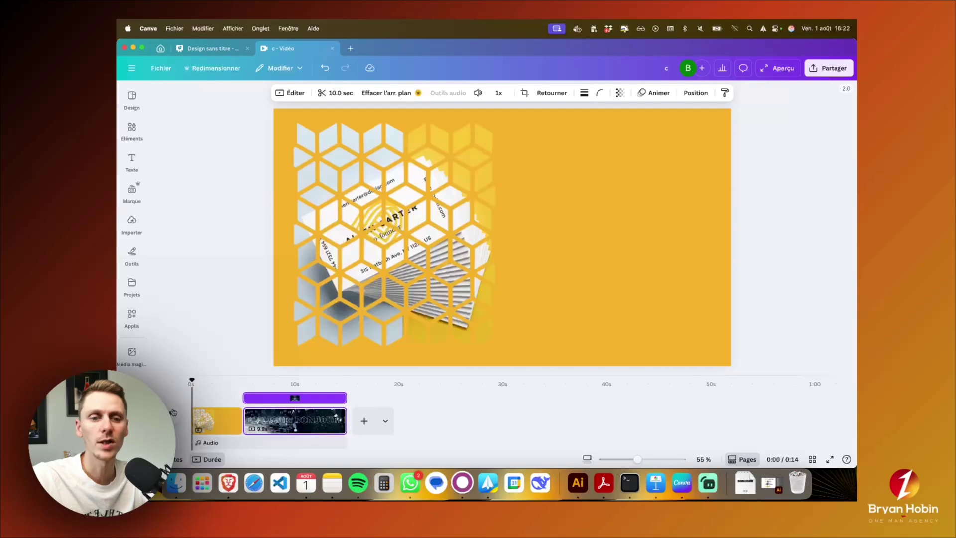